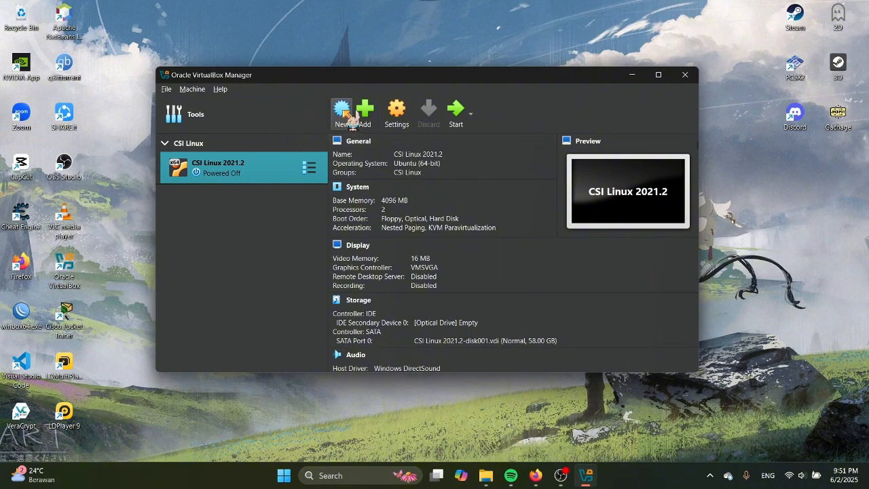
Begin a new virtual machine from the VirtualBox Manager toolbar, stored in E:\VBOX
click(345, 115)
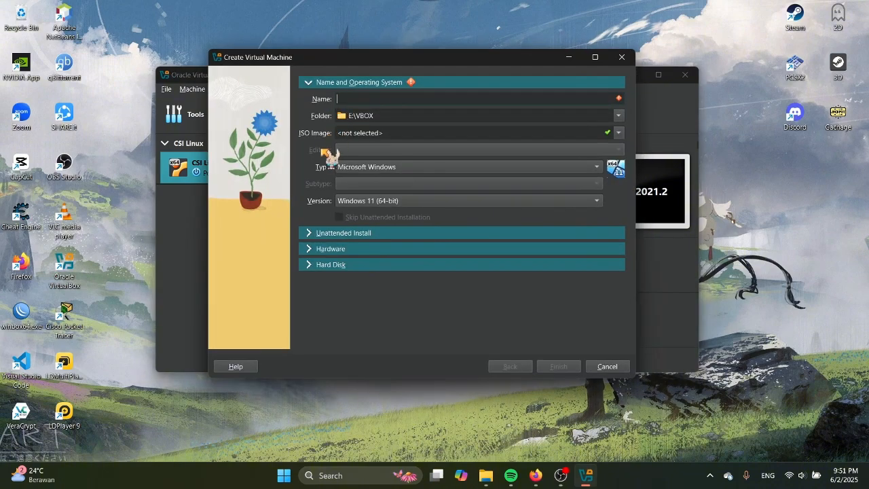
Name the new virtual machine 'Windows 7'
click(451, 134)
click(453, 102)
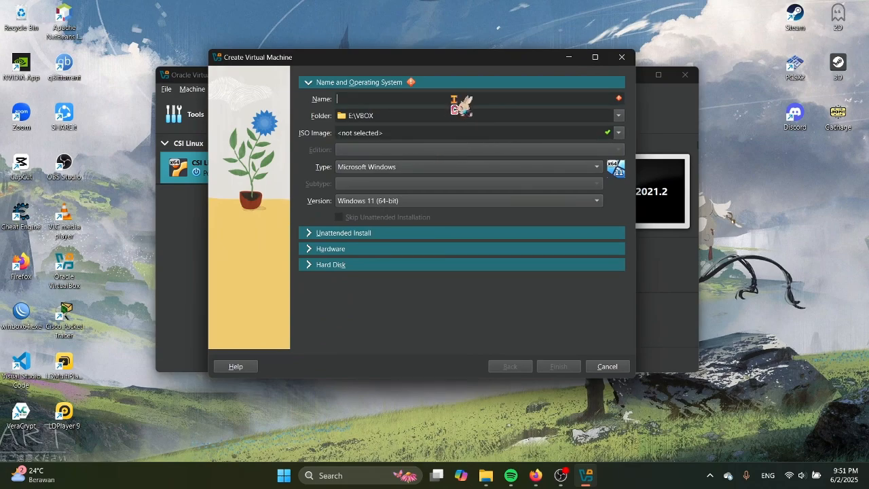
text(Windo)
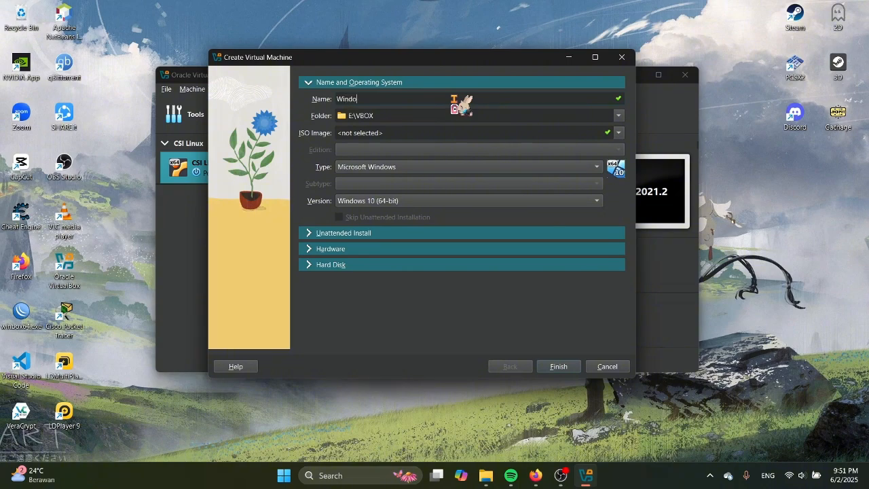
text(ws 7)
Attach en_windows_7_ultimate_x64_dvd.iso from drive E: as the installation image
click(618, 133)
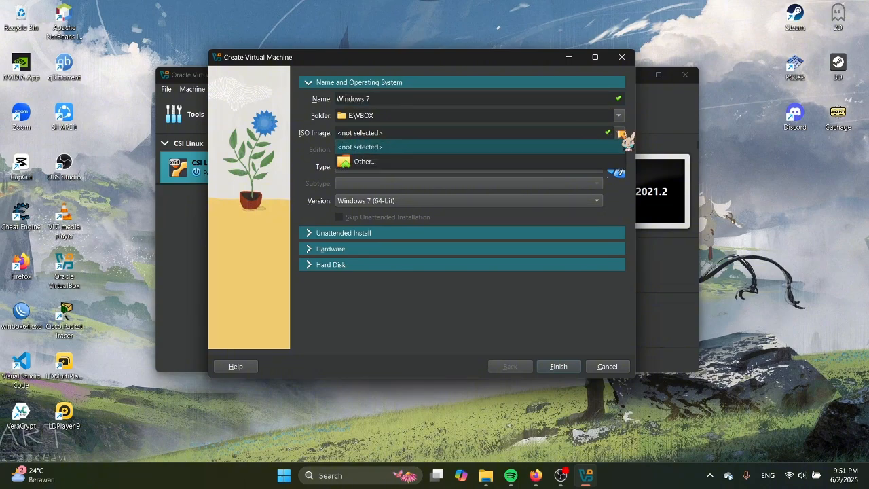
click(477, 163)
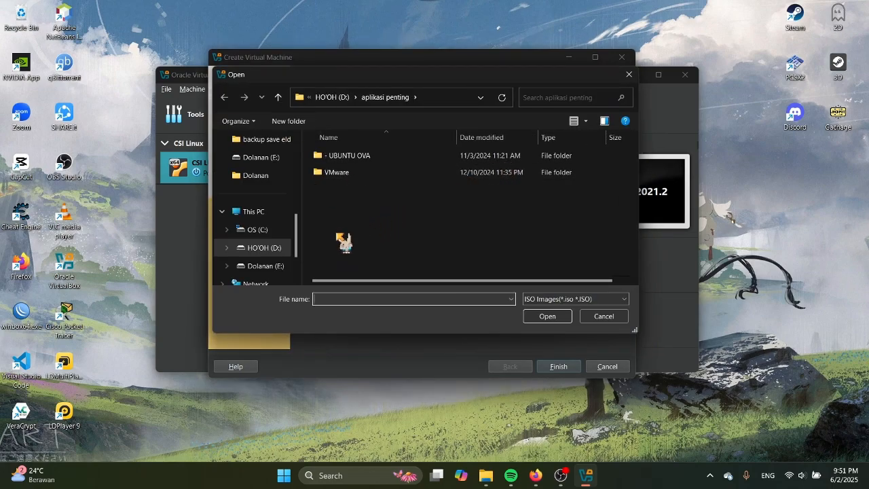
scroll(256, 262, down, 1)
click(273, 195)
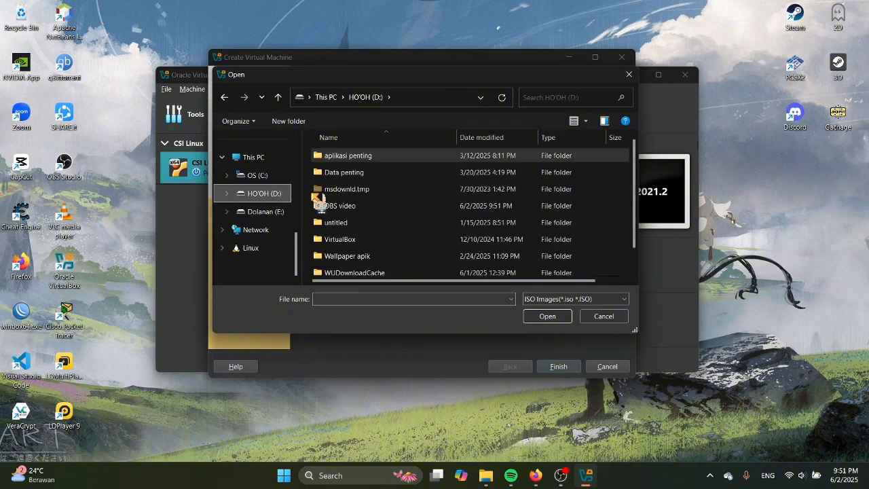
click(273, 210)
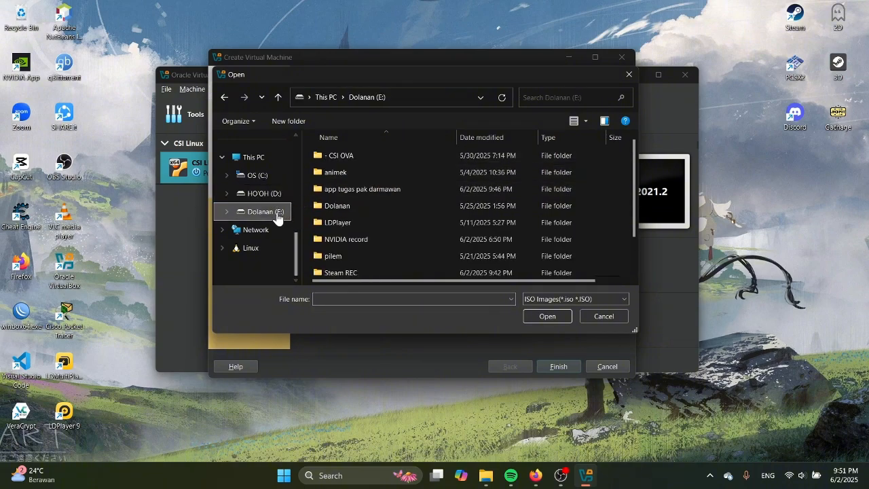
double_click(384, 190)
click(397, 156)
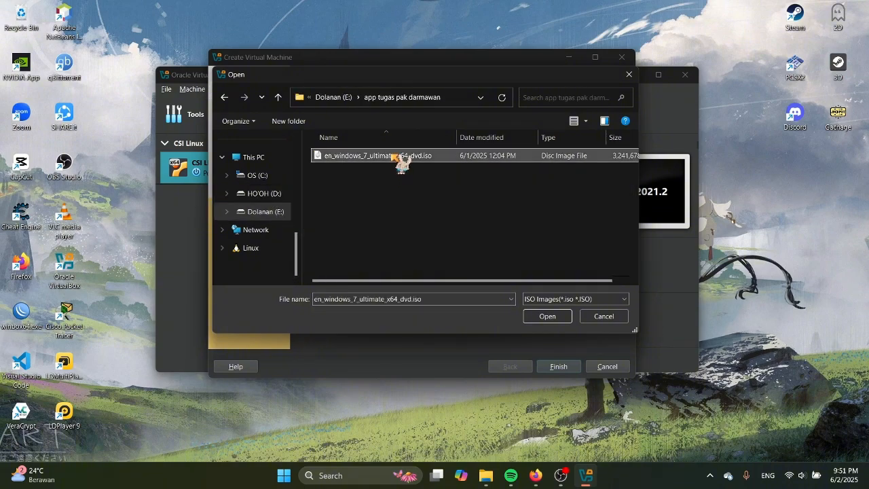
click(550, 319)
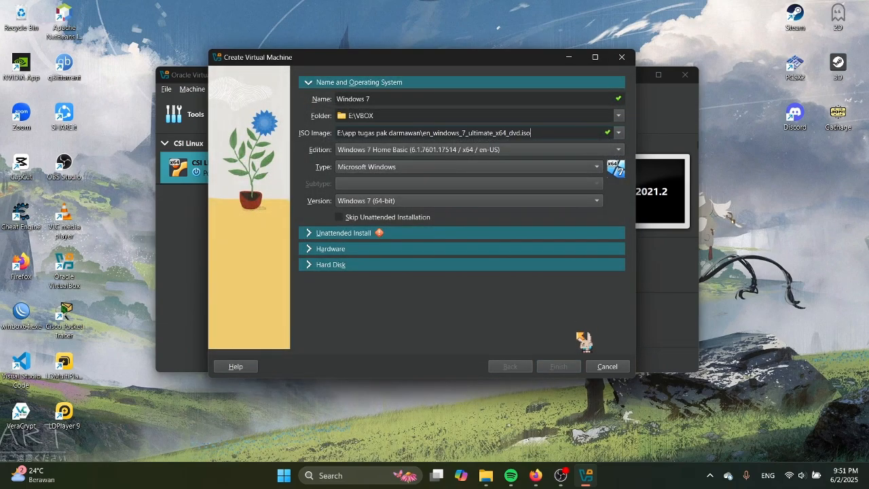
In Unattended Install, check the default passwords and replace the default username with a custom one
click(313, 233)
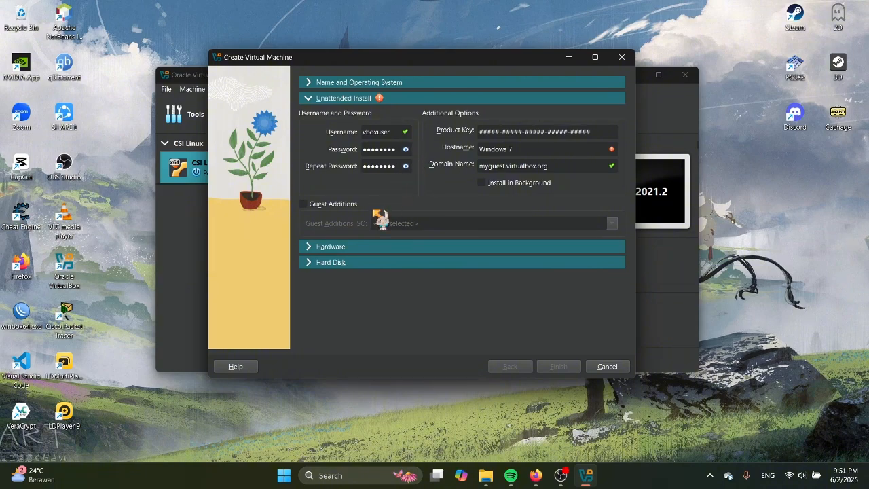
click(407, 150)
click(409, 150)
click(408, 150)
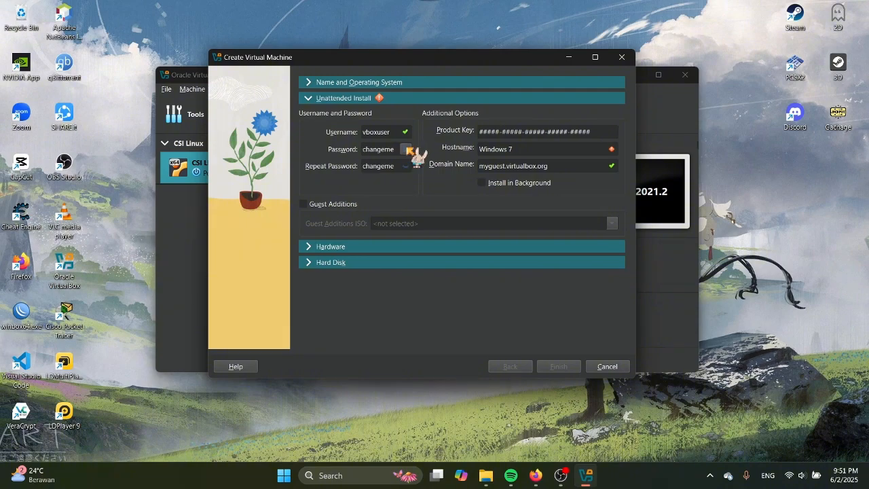
click(407, 150)
click(406, 133)
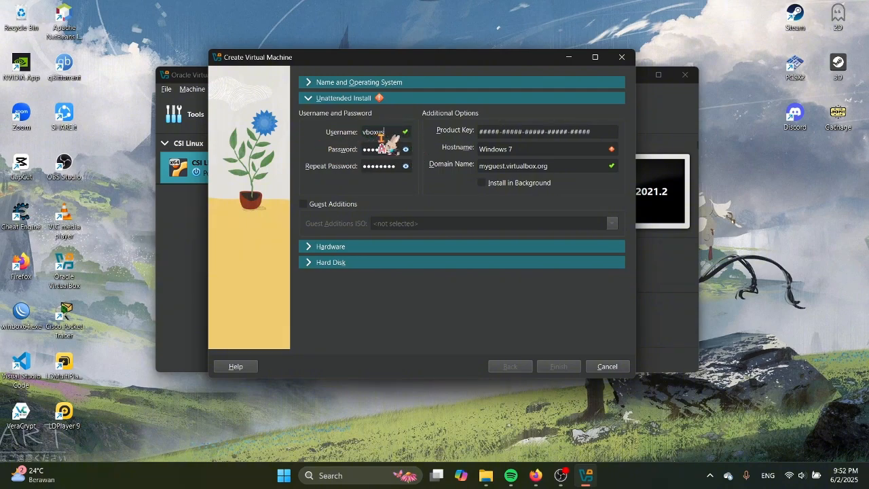
key(BackSpace)
key(BackSpace)
key(BackSpace)
key(BackSpace)
key(BackSpace)
key(BackSpace)
text(har)
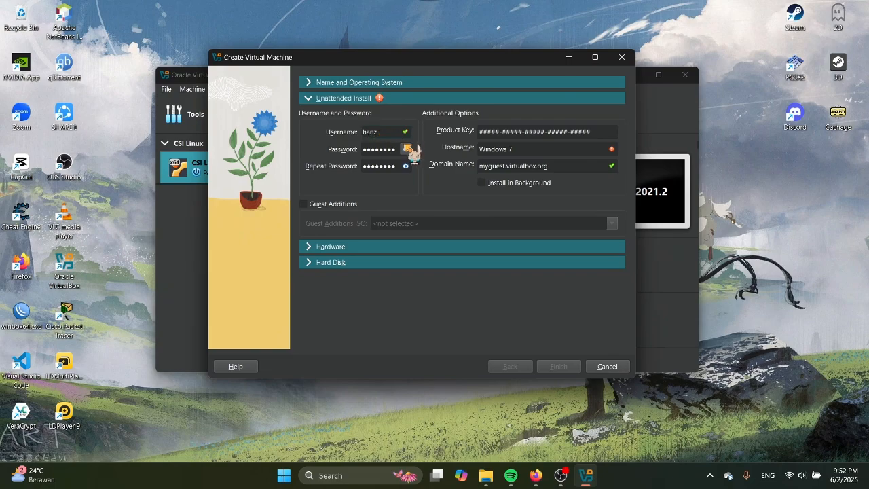
Enter a matching new password in both password fields, then review Hardware: 2048 MB, 1 processor
drag(396, 151, 311, 151)
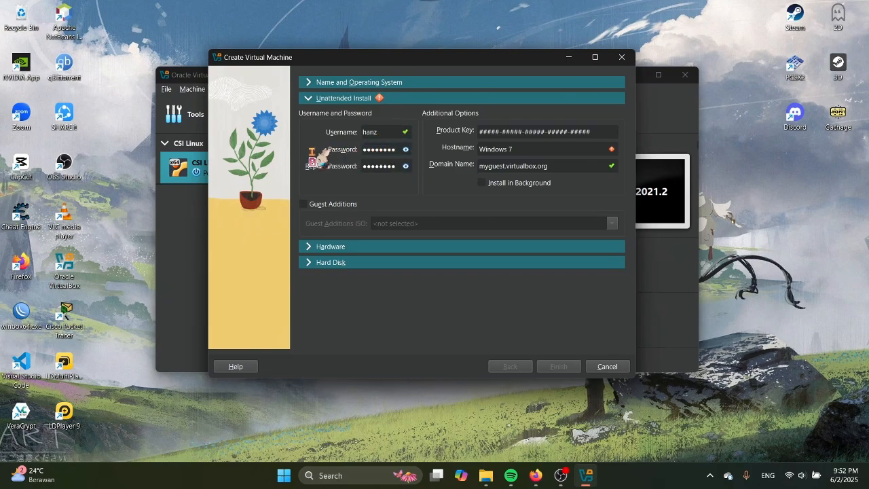
double_click(398, 150)
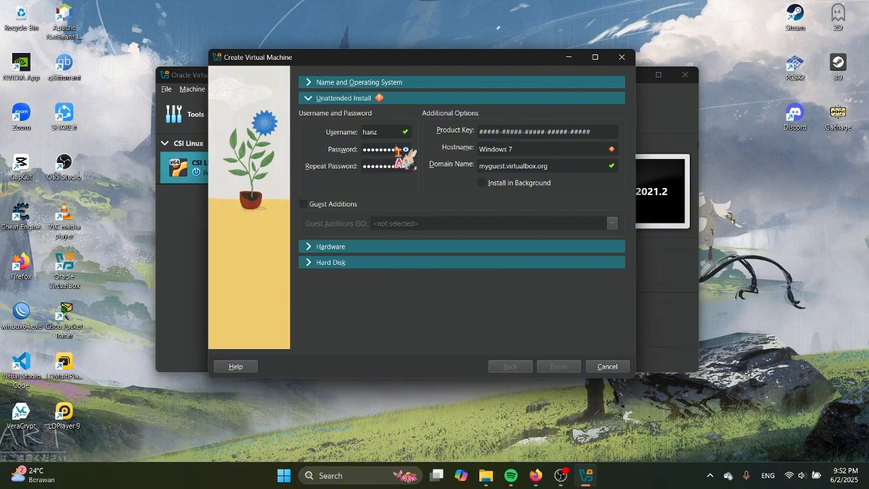
click(405, 149)
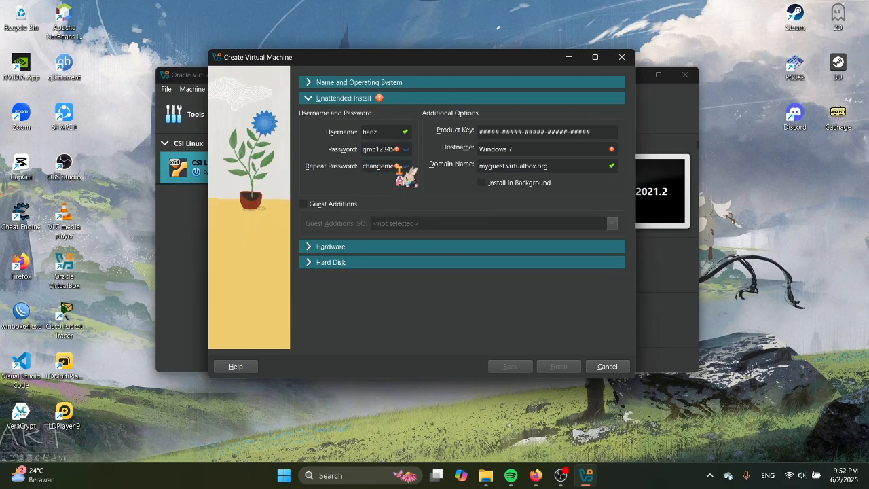
key(BackSpace)
key(BackSpace)
key(BackSpace)
key(BackSpace)
key(BackSpace)
key(BackSpace)
key(BackSpace)
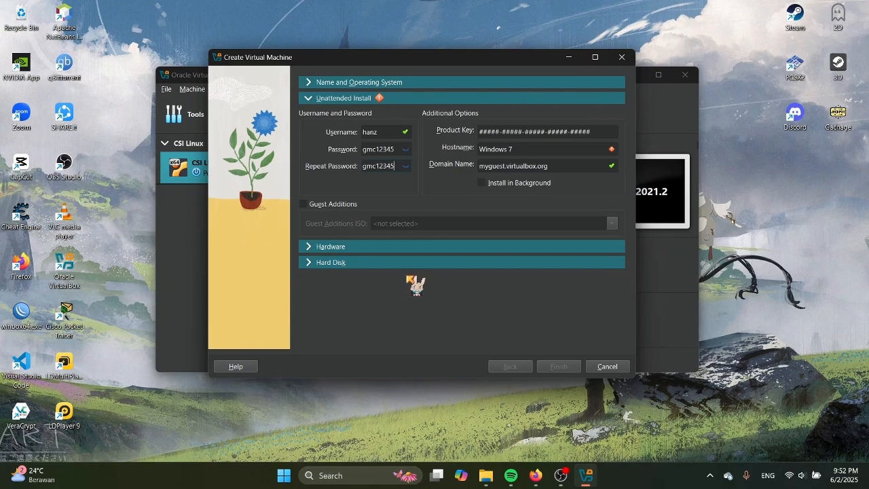
click(352, 247)
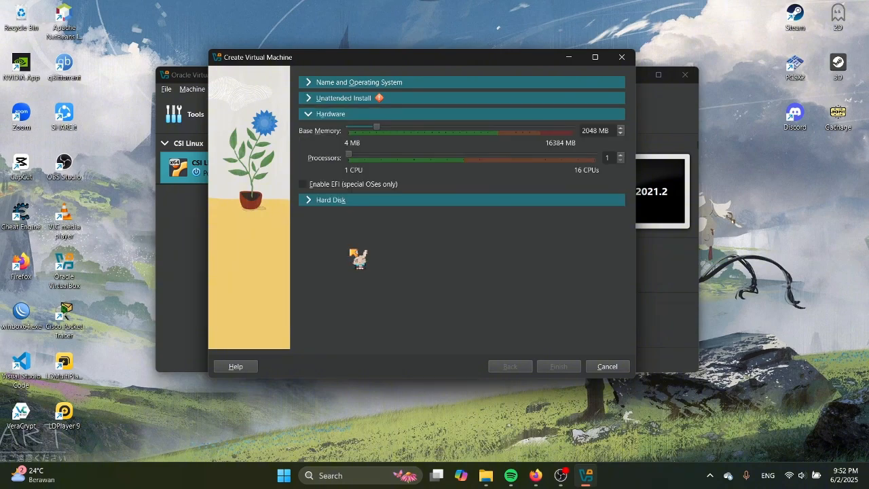
Confirm the 32 GB VDI disk and correct the hostname to 'Windows7' with no space
click(384, 201)
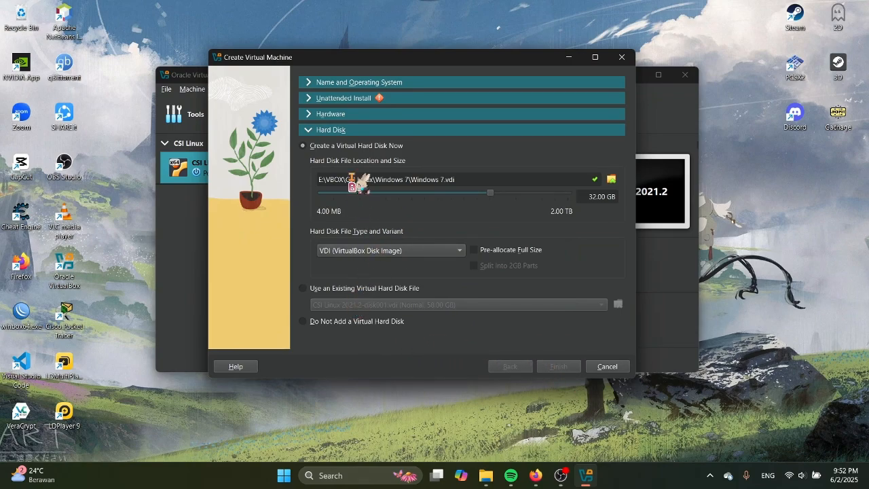
click(367, 99)
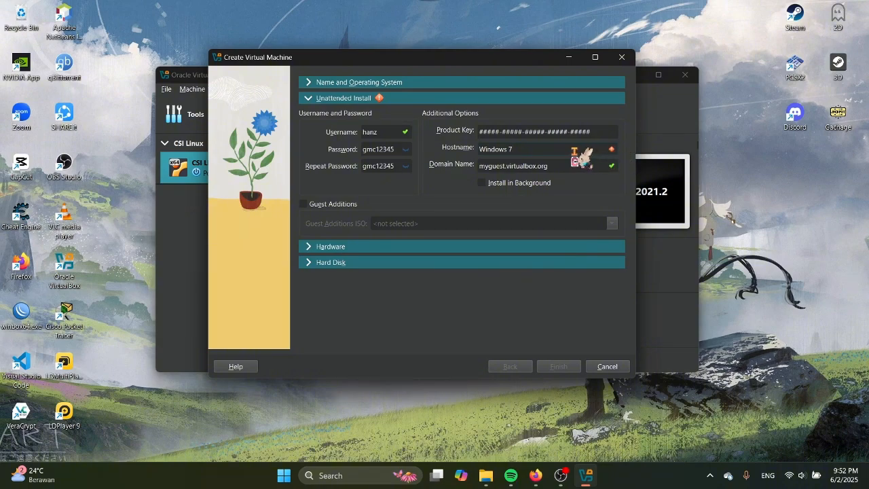
key(BackSpace)
key(BackSpace)
text(n)
key(BackSpace)
text(ndow)
Finish creating the Windows 7 VM so it boots into Windows setup
click(562, 367)
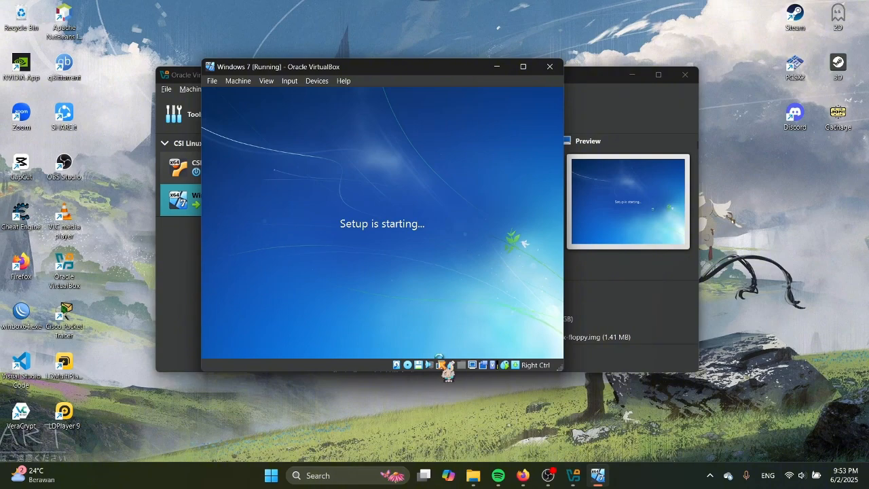
Maximize the running VM window, then restore it to normal size while setup completes
click(522, 66)
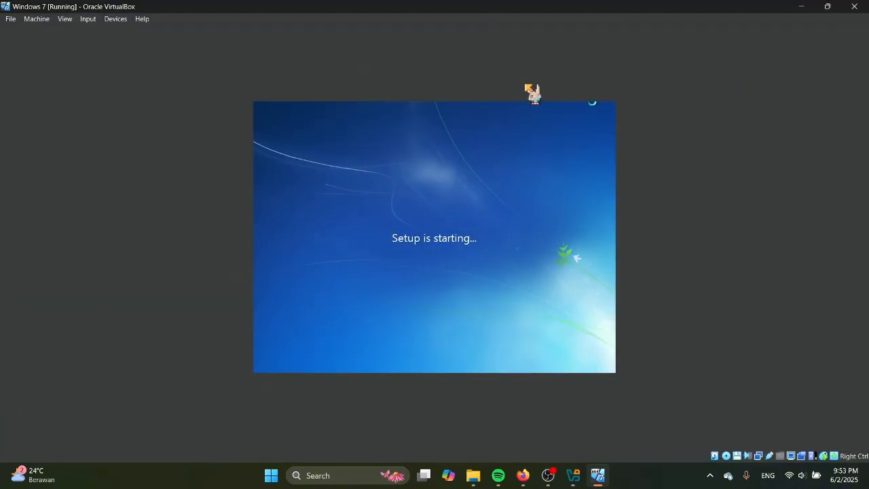
click(830, 8)
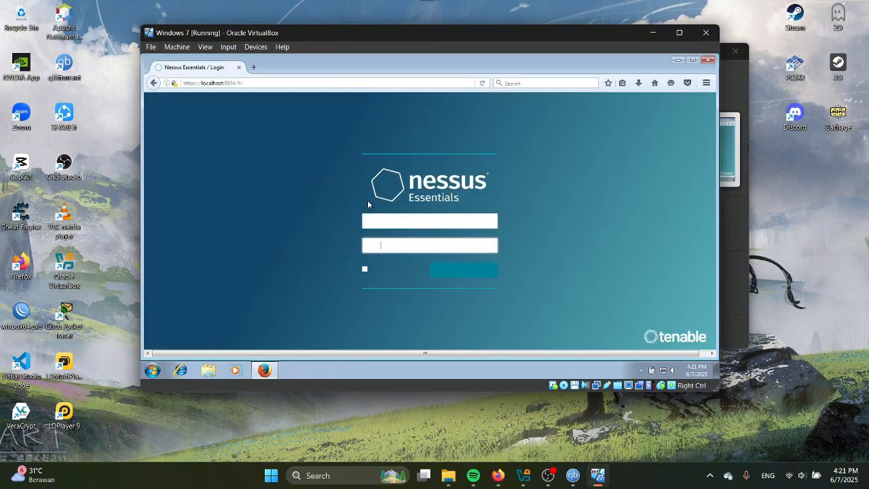
Sign in to Nessus Essentials with the account password and dismiss the welcome dialog
click(390, 245)
text(a)
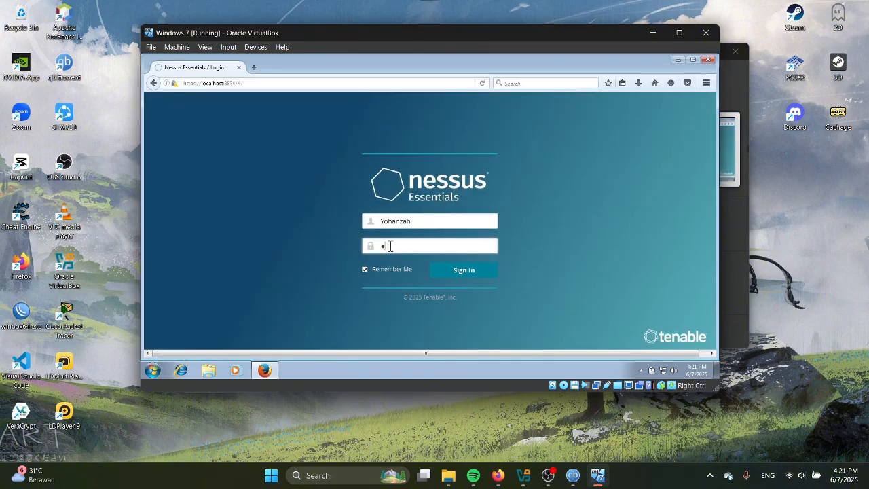
text(aaaaaaa)
click(465, 274)
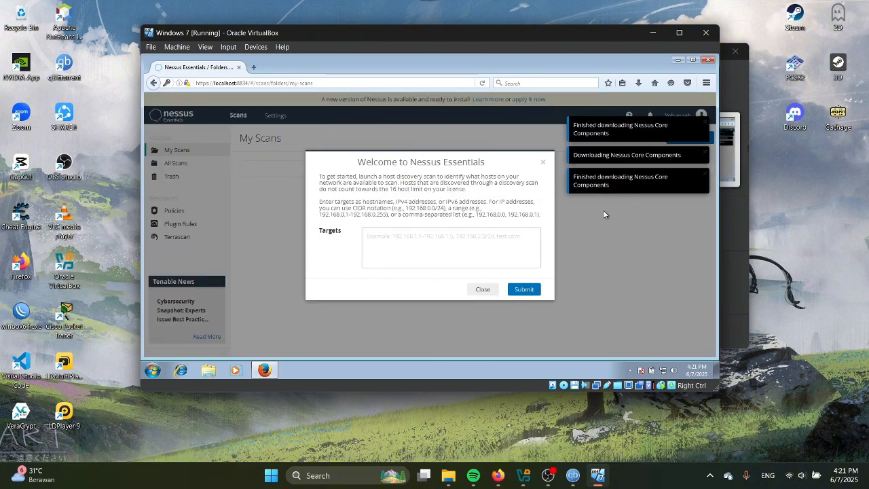
click(543, 163)
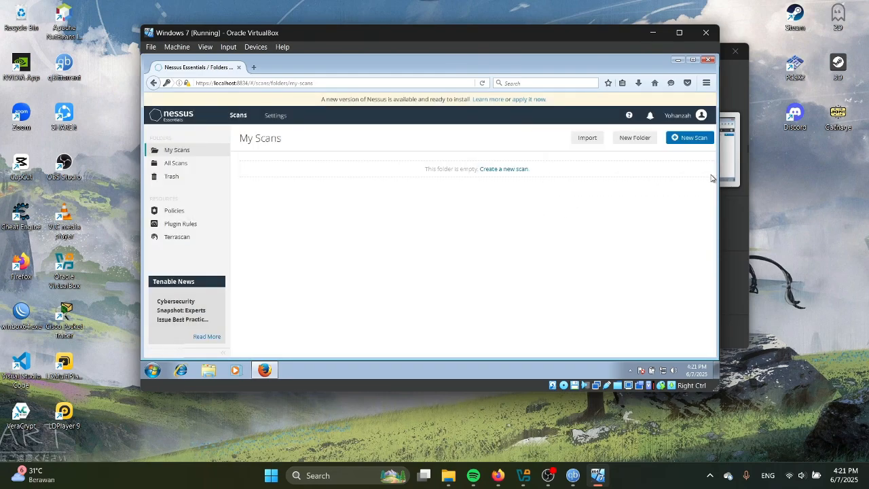
Create a new scan using the Advanced Scan template
click(685, 138)
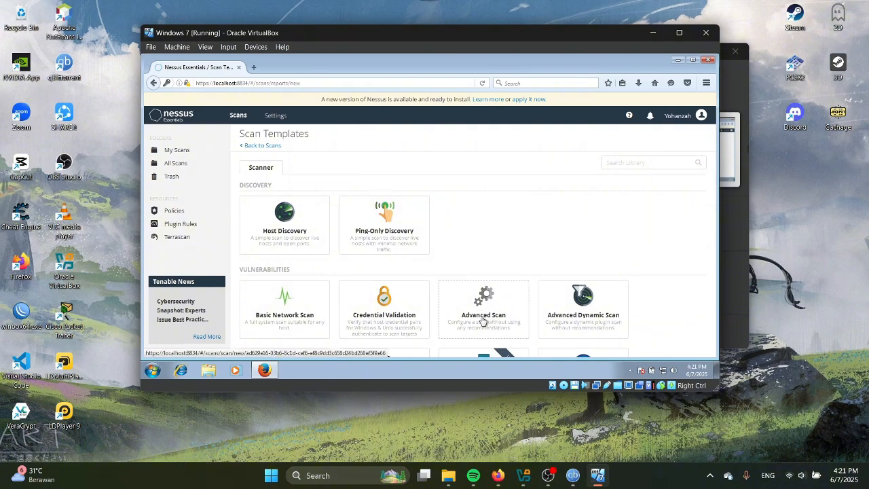
click(482, 319)
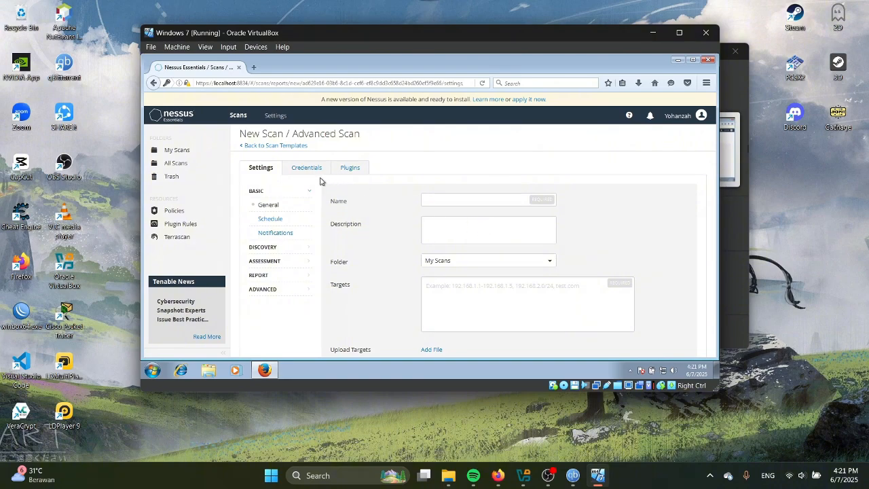
Name the scan UTS_SCANNING with description 'windows scanning'
click(449, 202)
text(UTS)
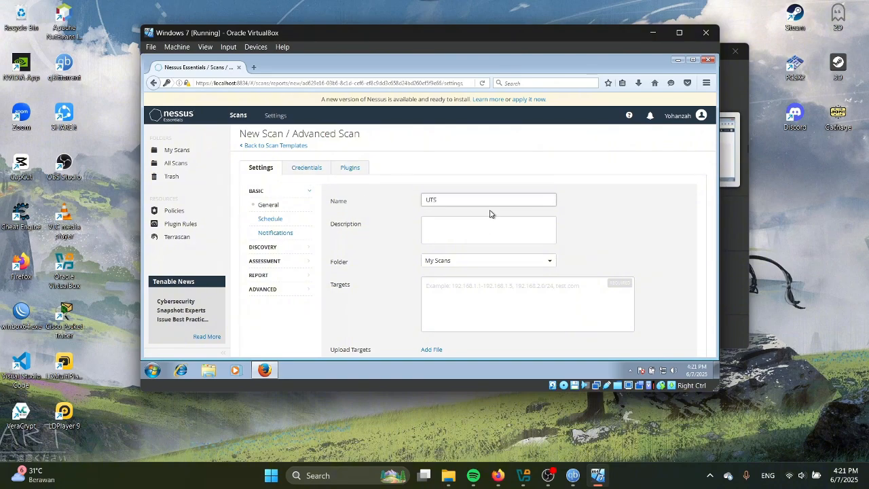
text(_SCANNING)
click(481, 225)
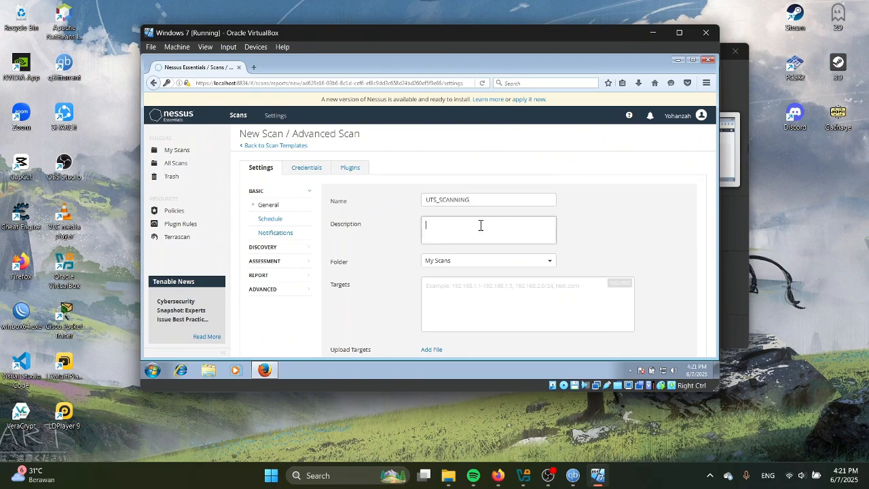
text(w)
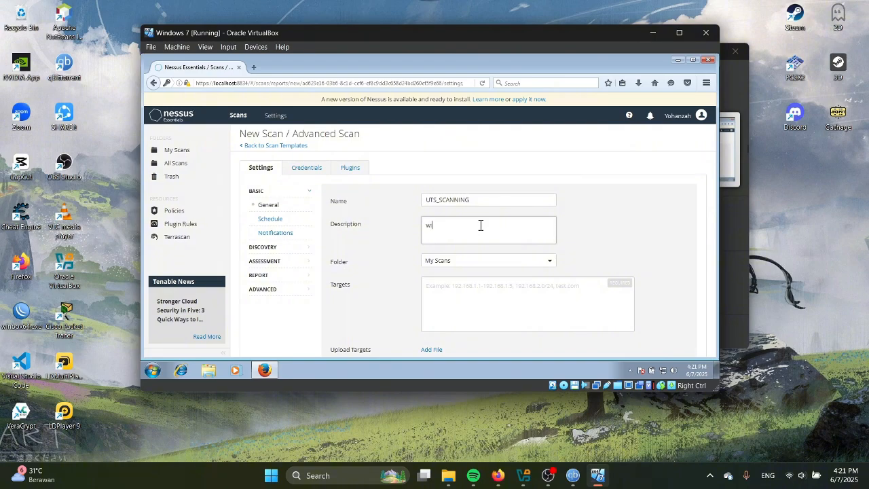
text(indw)
key(BackSpace)
text(ows scanning)
Begin the target as 192 and launch Command Prompt from the guest's Start menu
click(459, 302)
text(192)
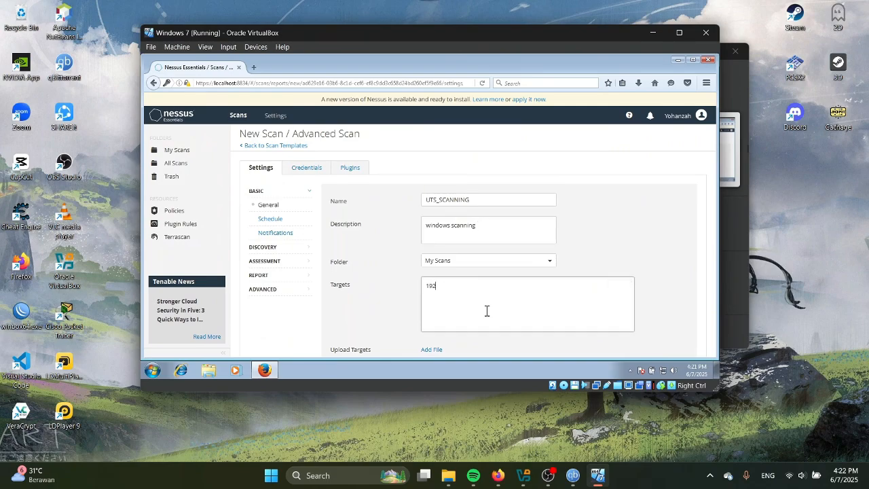
click(158, 371)
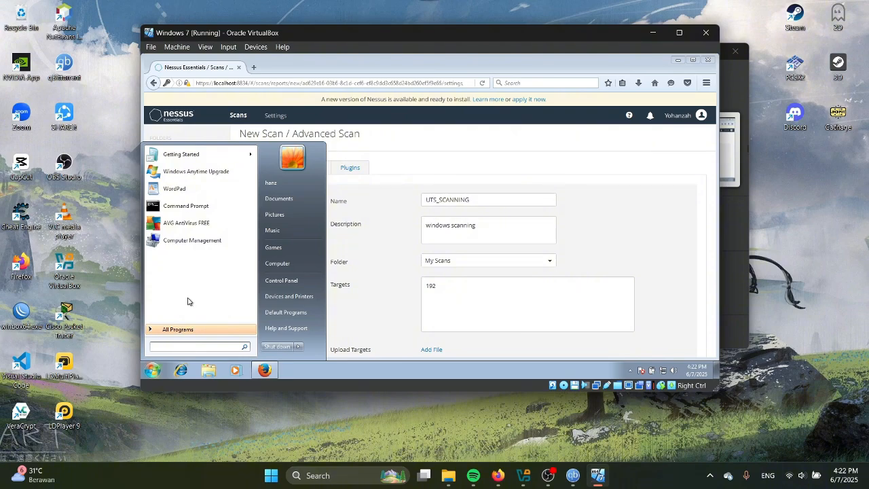
click(195, 207)
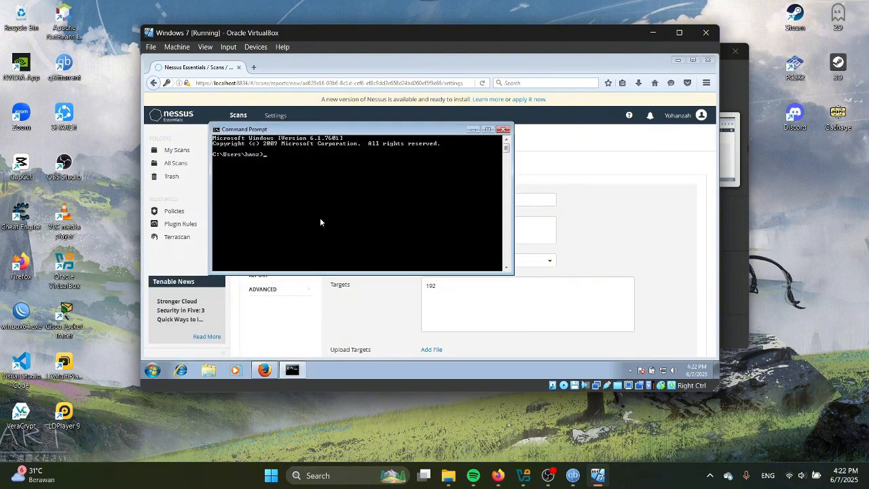
Run ipconfig in the guest, set Targets to 192.168.1.11, and show the Credentials settings
text(ipconfig)
key(Return)
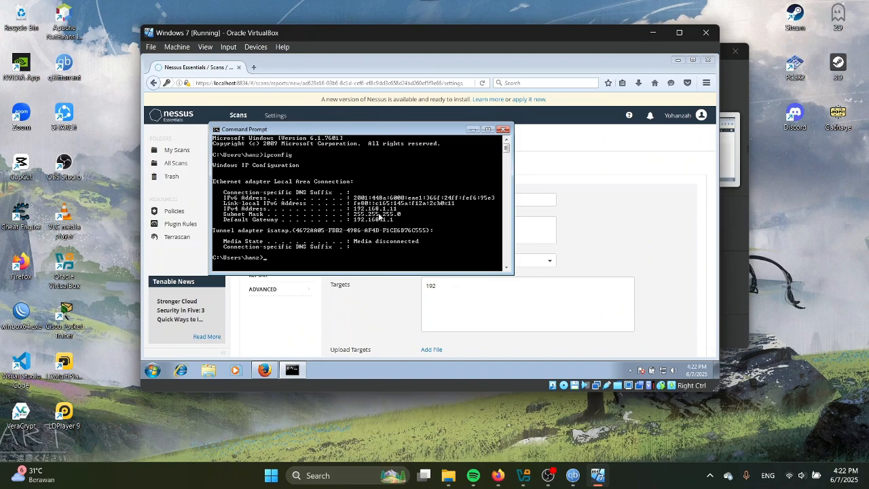
click(496, 287)
text(.1)
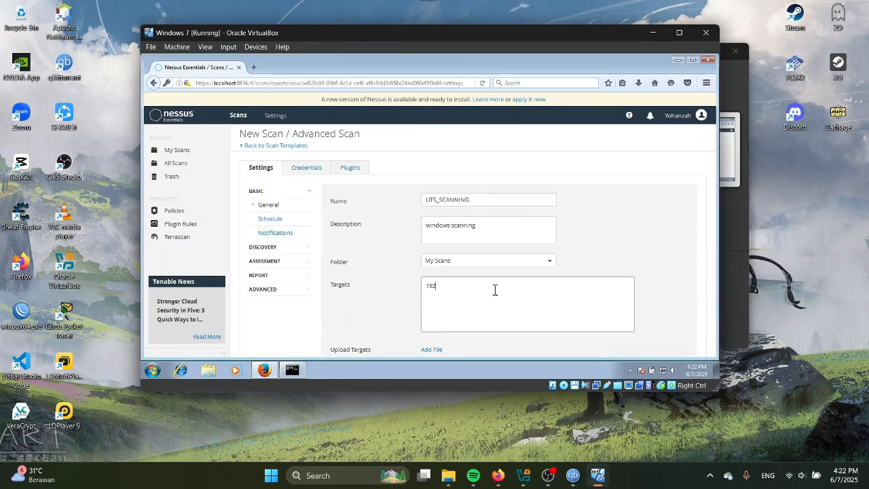
text(68.1.11)
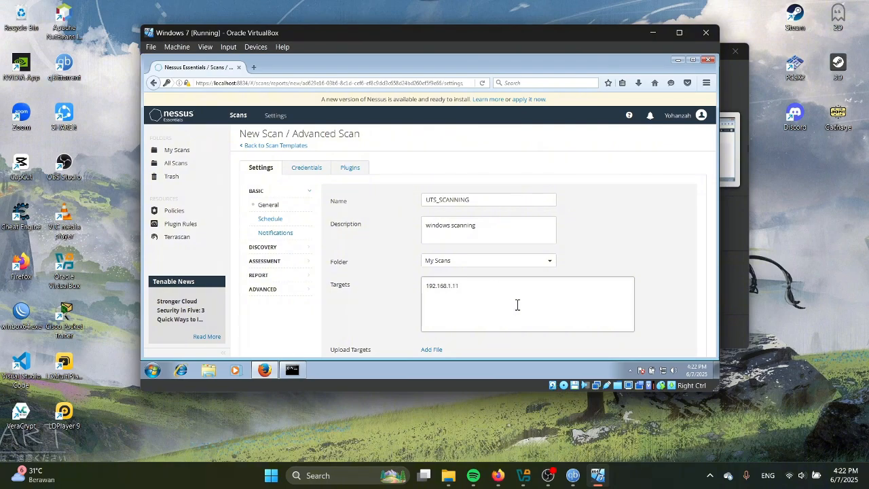
click(297, 168)
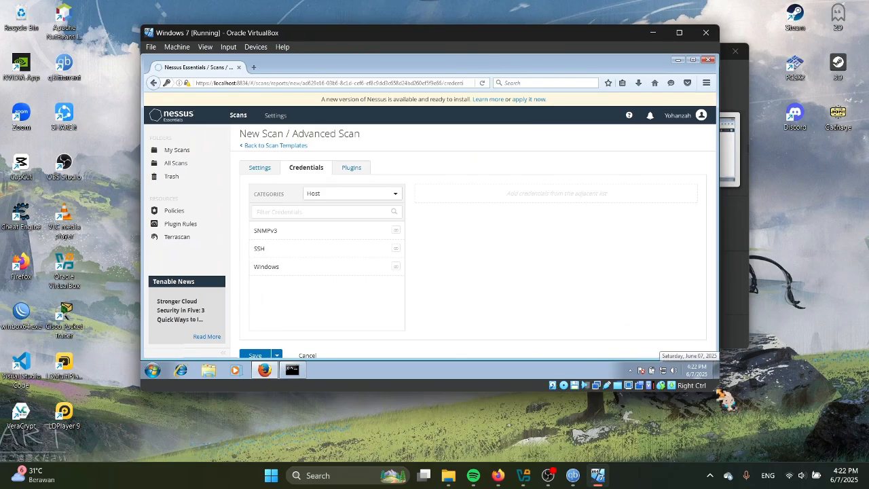
Enlarge the VM and guest browser windows, then add a Windows host credential to the scan
drag(725, 400, 761, 446)
mouse_move(437, 34)
mouse_down()
mouse_move(416, 30)
mouse_move(433, 25)
mouse_up()
drag(714, 351, 737, 385)
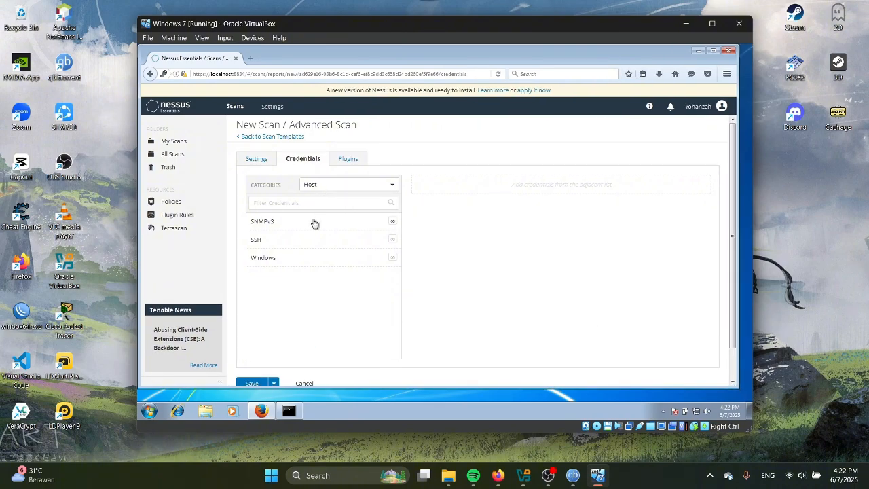
click(291, 258)
scroll(402, 308, down, 2)
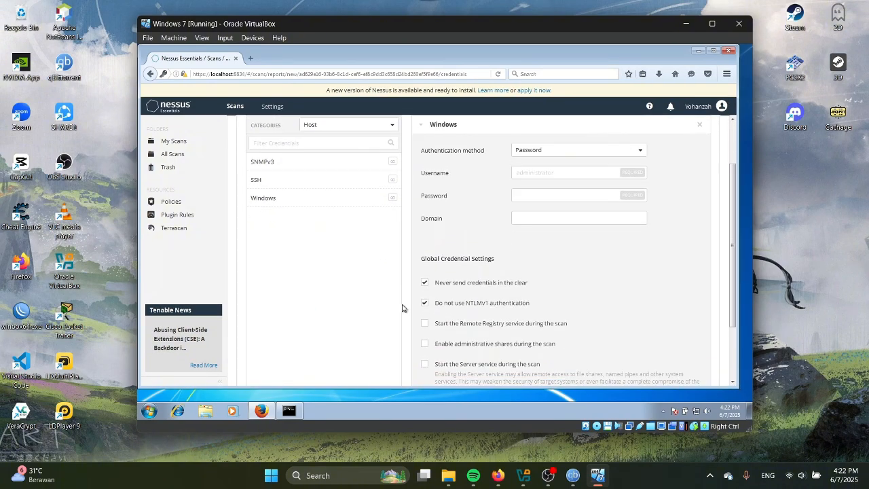
Enter the guest account's username and password in the Windows credential fields
click(572, 177)
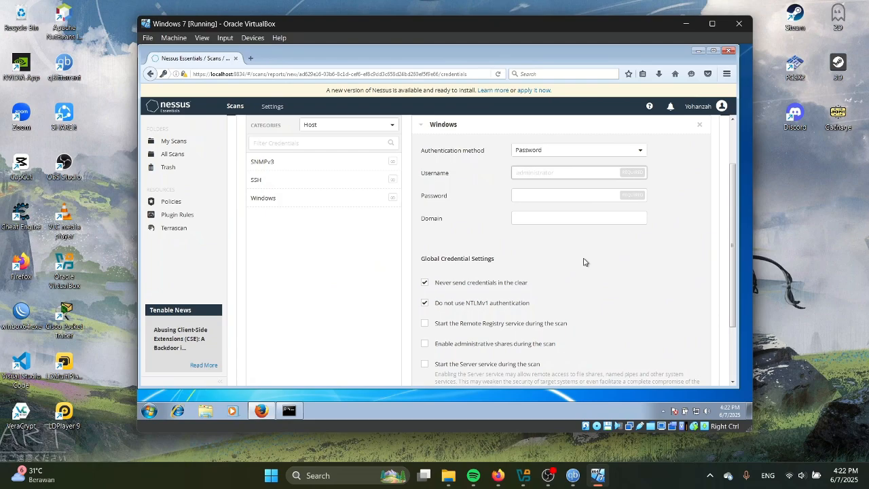
click(148, 410)
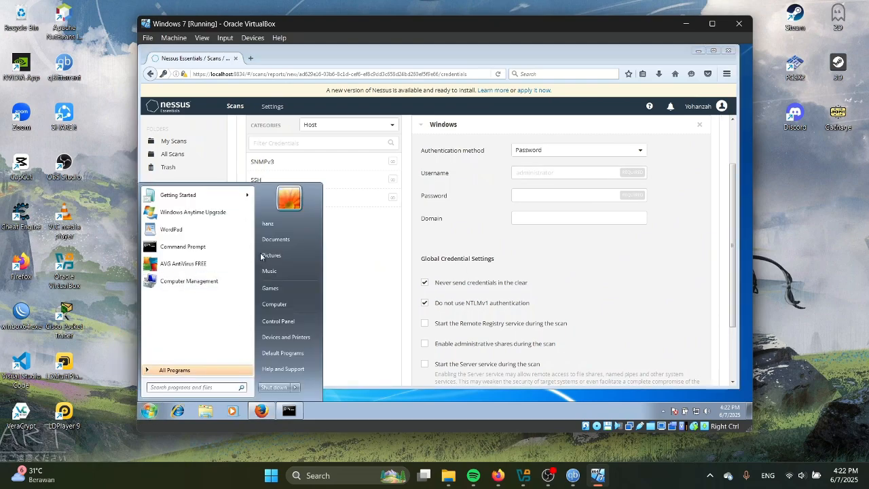
click(559, 173)
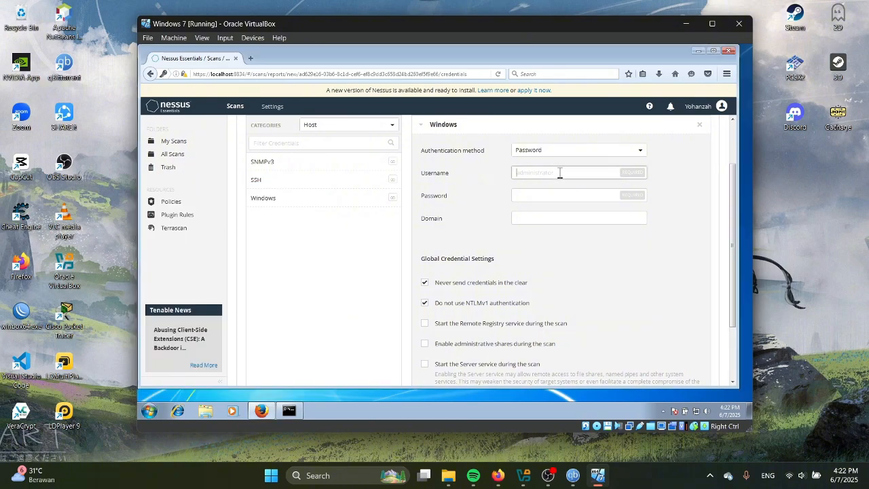
text(hanz)
click(554, 195)
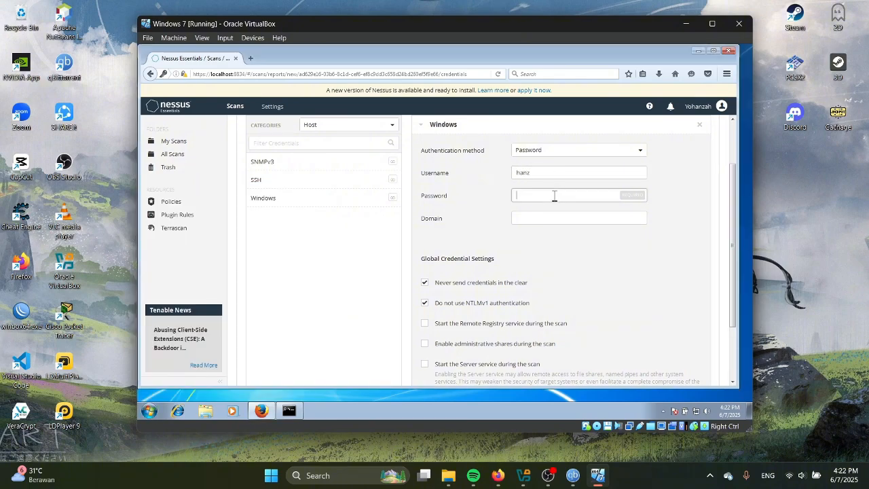
Tick Enable administrative shares during the scan
scroll(577, 314, down, 2)
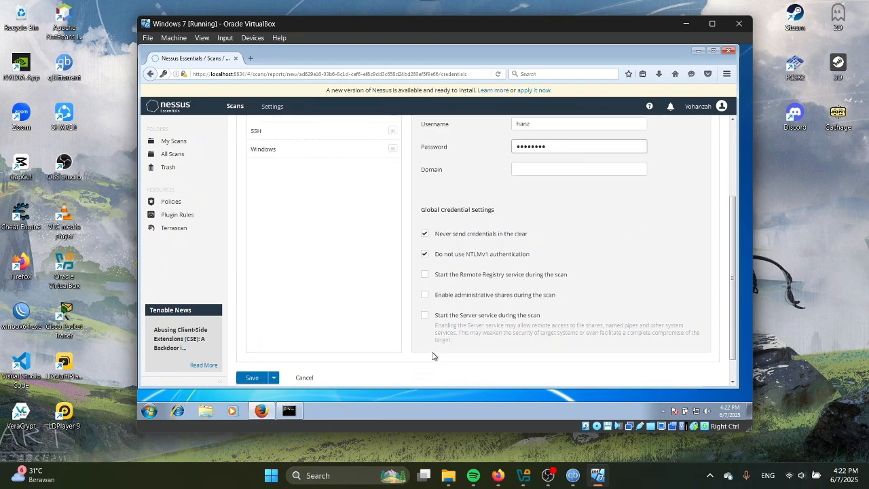
click(425, 295)
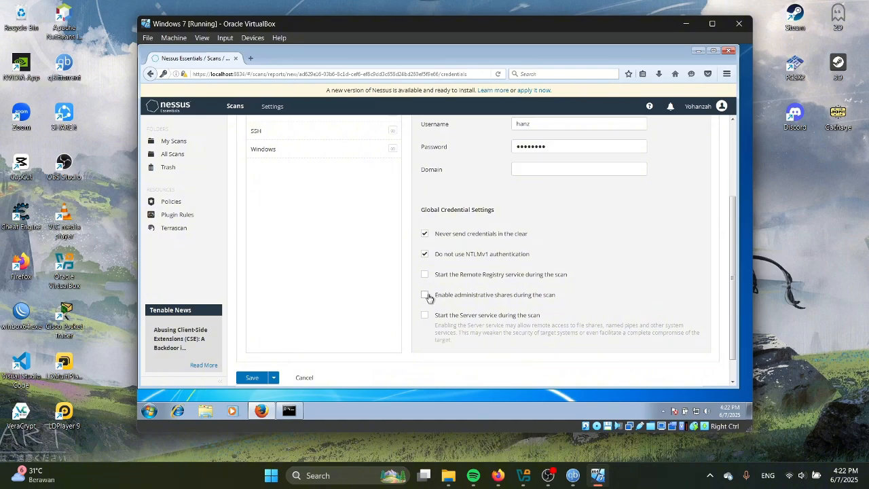
scroll(517, 309, up, 3)
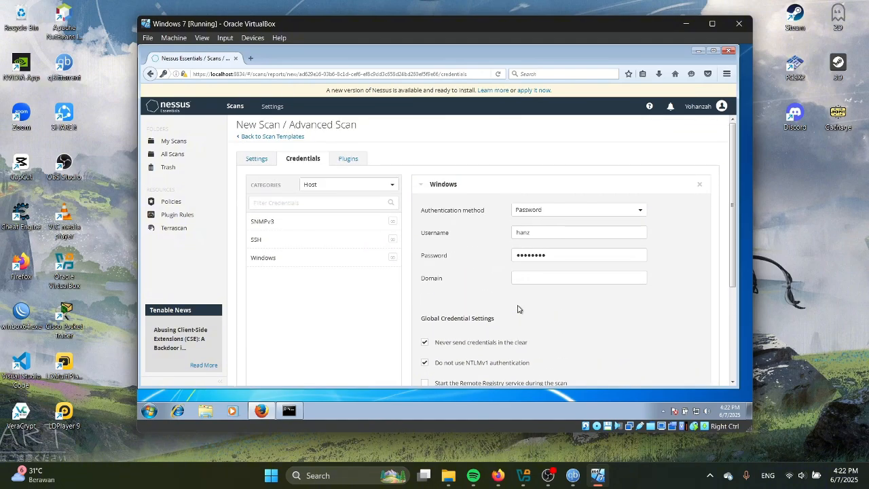
scroll(517, 309, down, 3)
scroll(397, 202, up, 5)
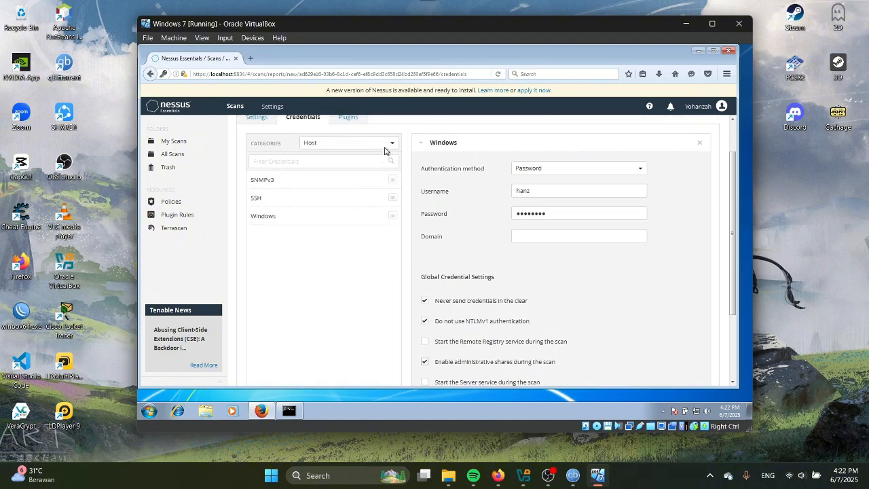
Review the Plugins tab's families, e.g. Red Hat Local Security Checks (1069), all enabled
click(344, 158)
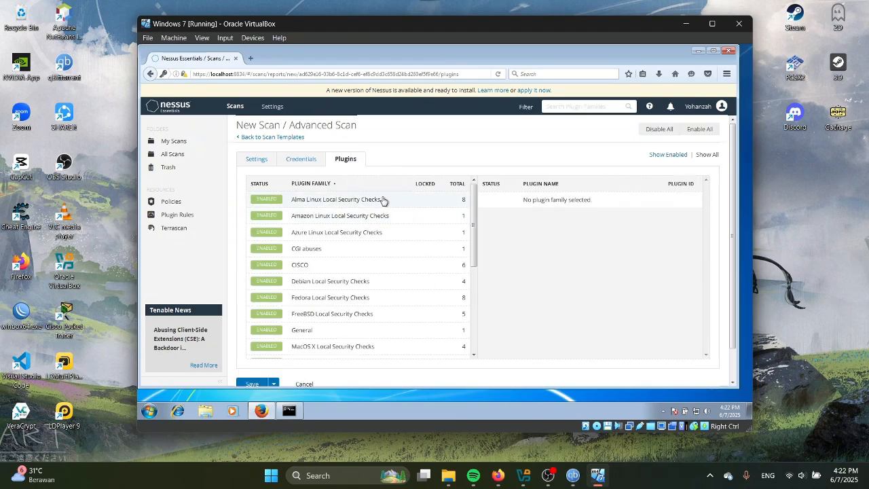
scroll(332, 317, down, 5)
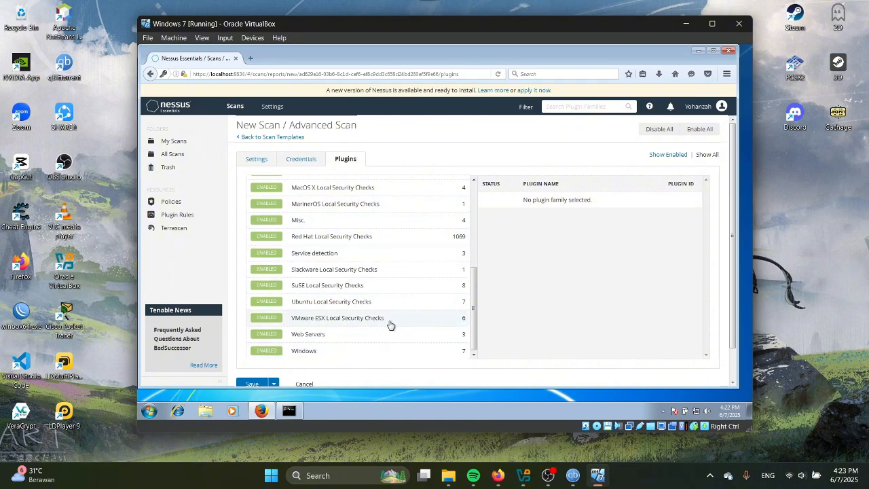
scroll(390, 324, up, 5)
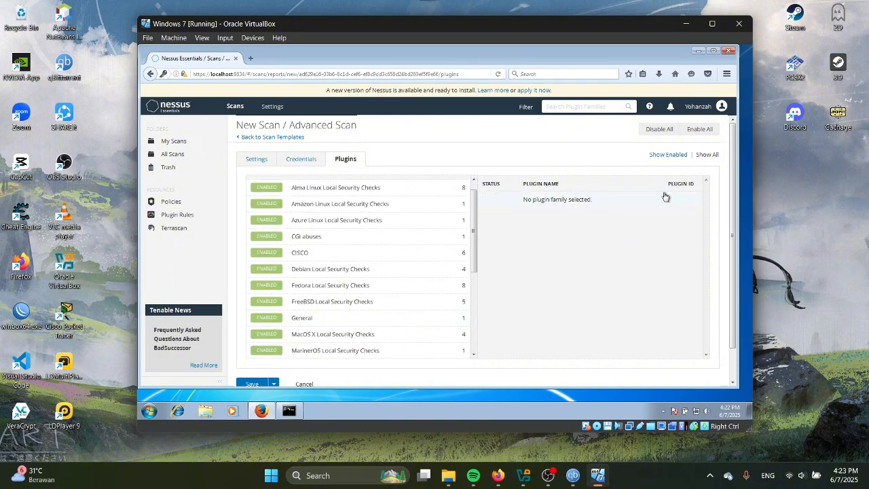
scroll(305, 214, up, 1)
scroll(288, 330, down, 4)
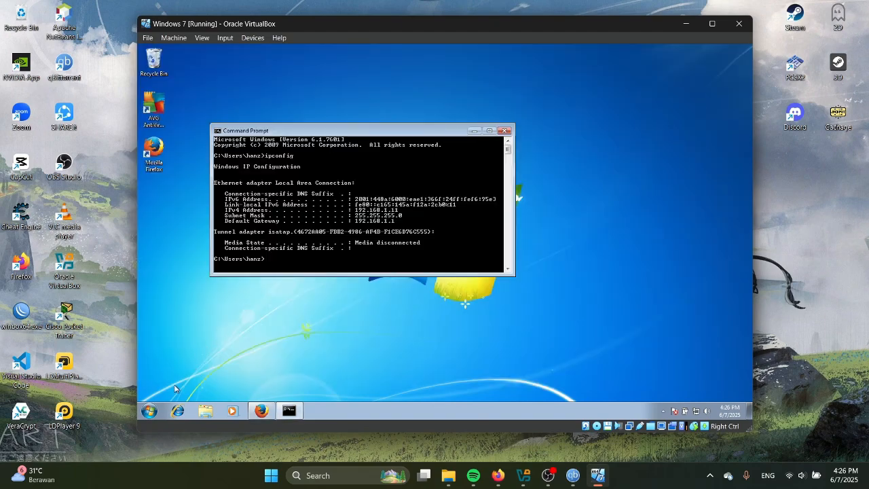
Start Apache from XAMPP Control Panel, allowing firewall access, then return to Firefox's Nessus page
click(150, 413)
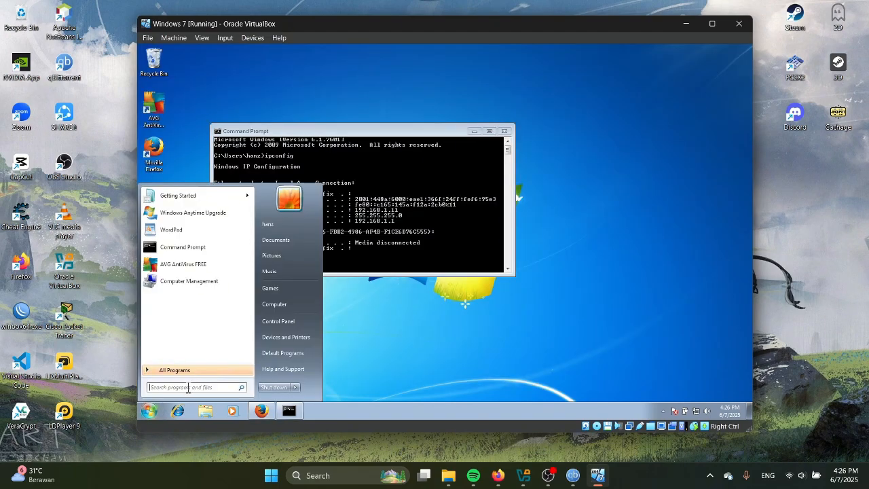
text(x)
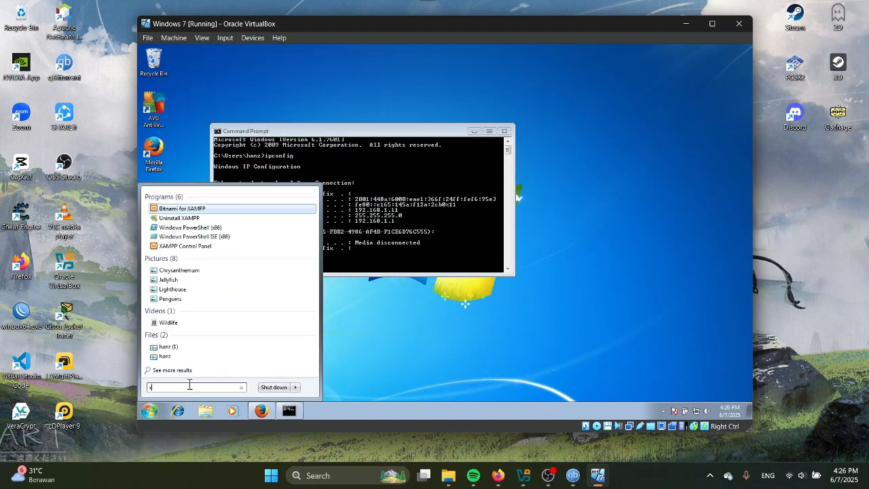
click(192, 247)
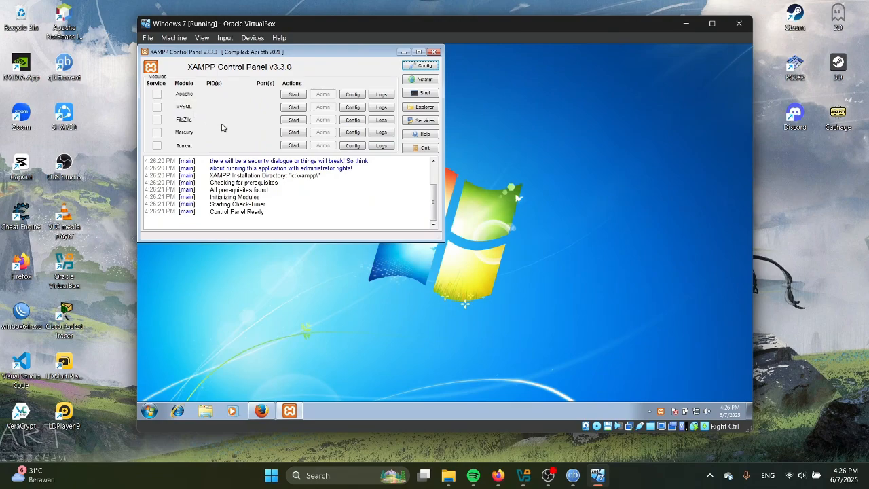
click(293, 95)
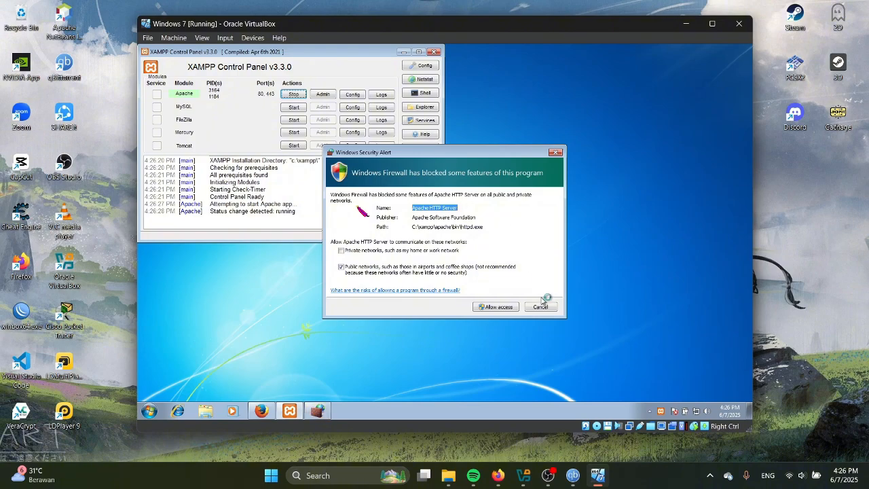
click(502, 308)
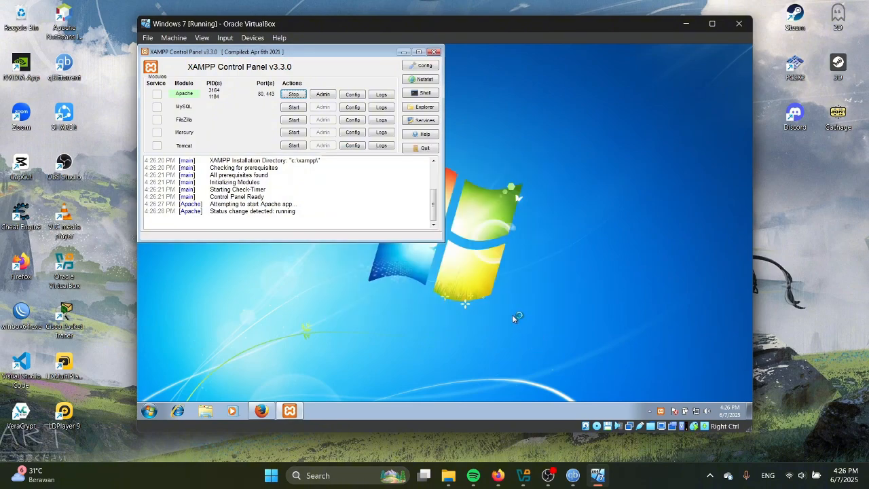
click(403, 51)
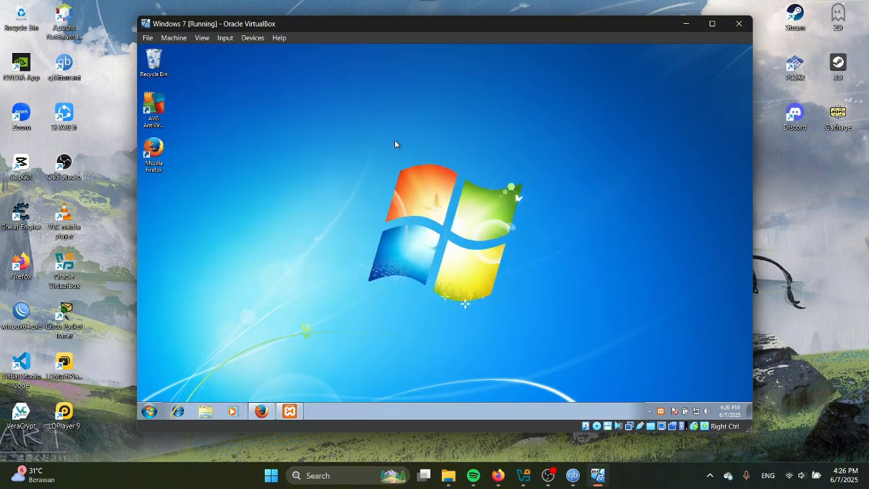
click(264, 410)
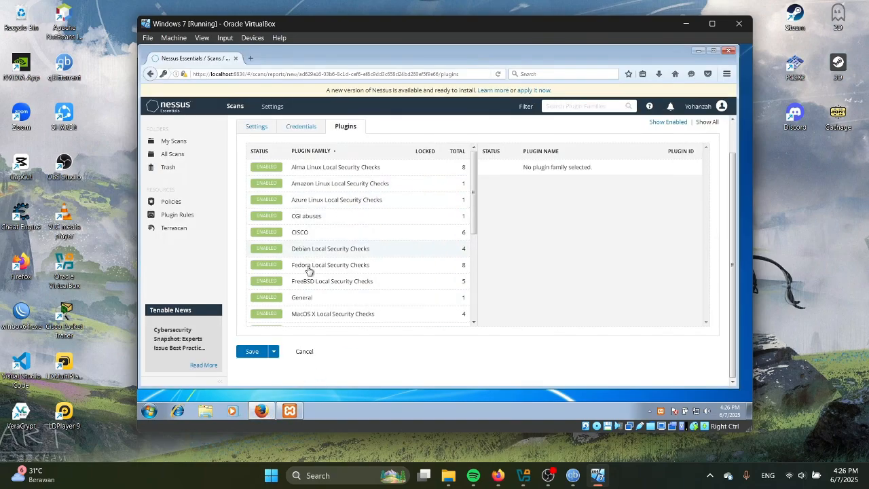
Check the UTS_SCANNING name and 192.168.1.11 target in Settings, then save the scan
scroll(351, 247, up, 2)
click(309, 159)
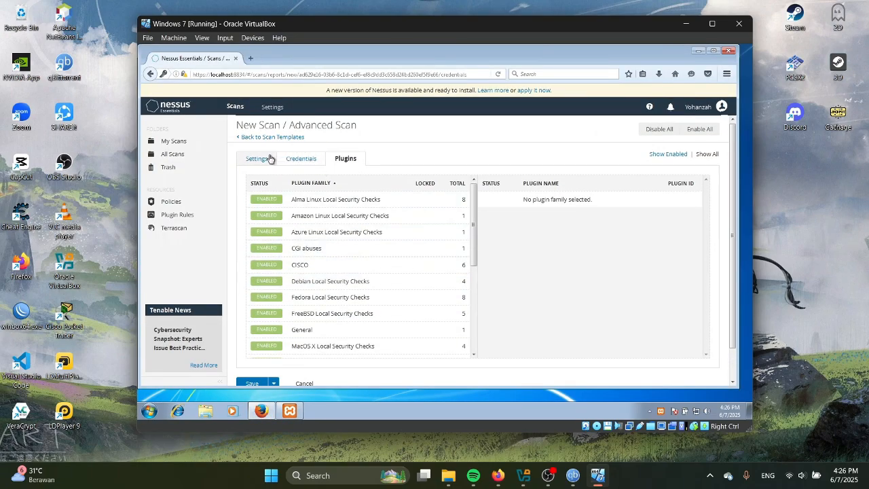
click(257, 159)
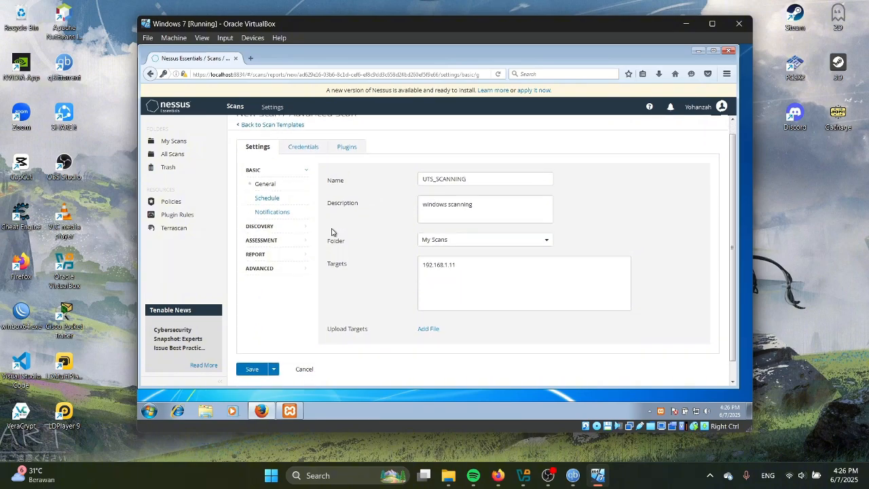
scroll(264, 339, down, 1)
click(252, 353)
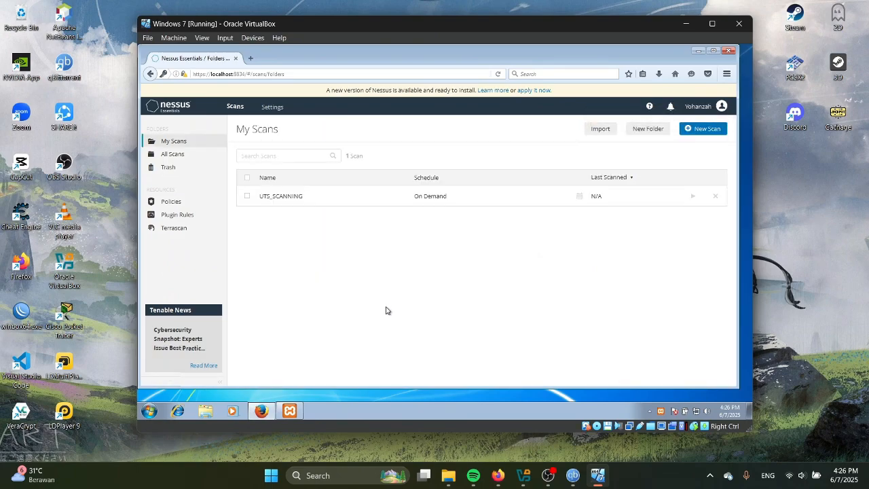
Launch UTS_SCANNING and open its report showing 101 critical and 368 high findings
click(685, 203)
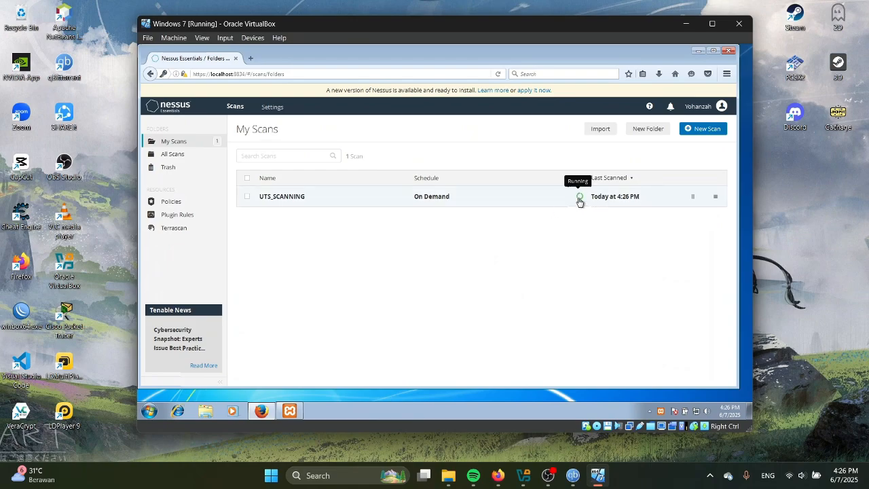
click(609, 199)
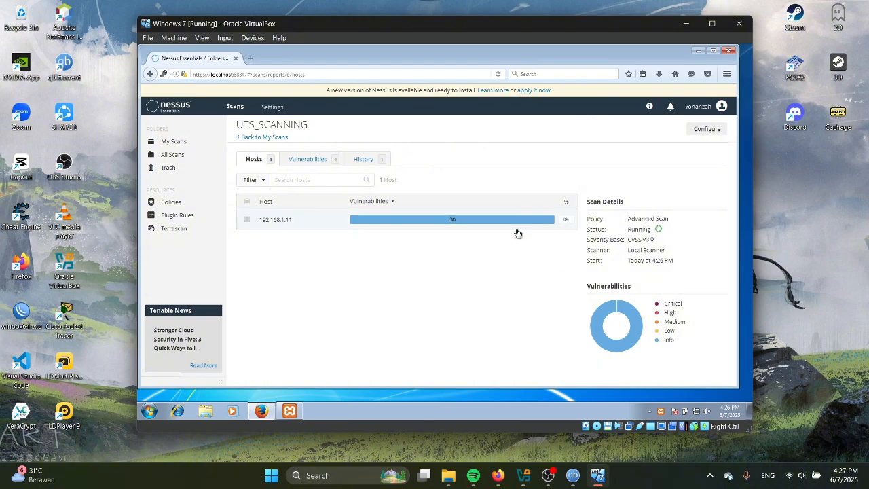
mouse_move(417, 228)
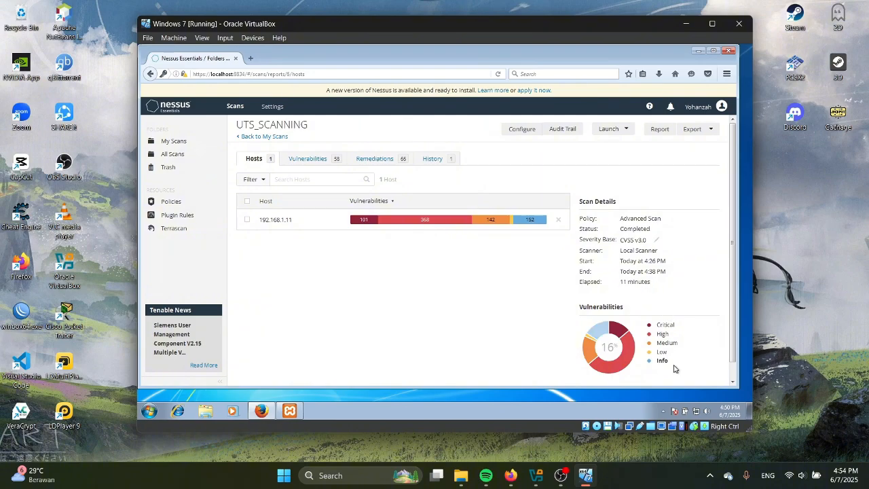
Scroll through the Vulnerabilities tab's 58 findings, led by Windows : Microsoft Bulletins
click(298, 160)
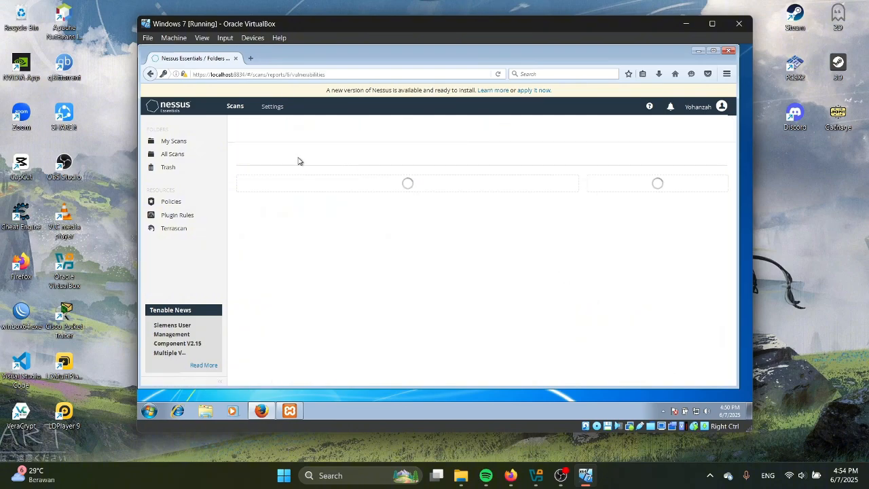
scroll(356, 236, down, 4)
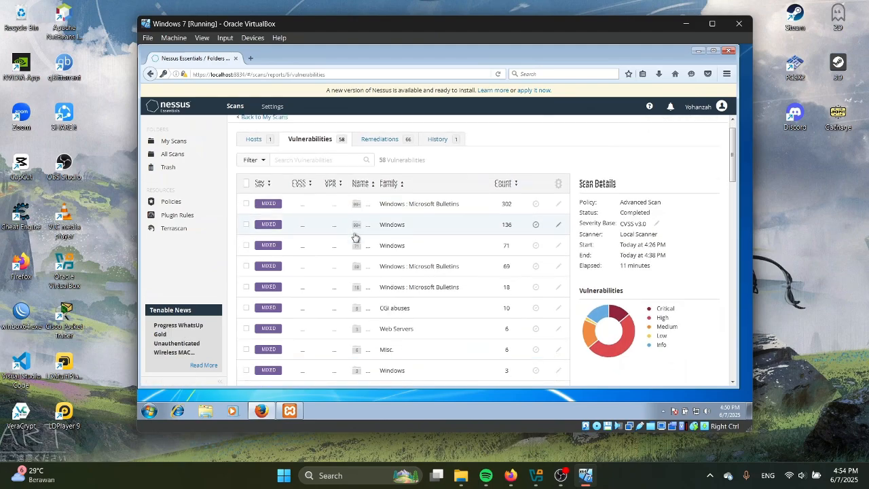
scroll(356, 239, down, 1)
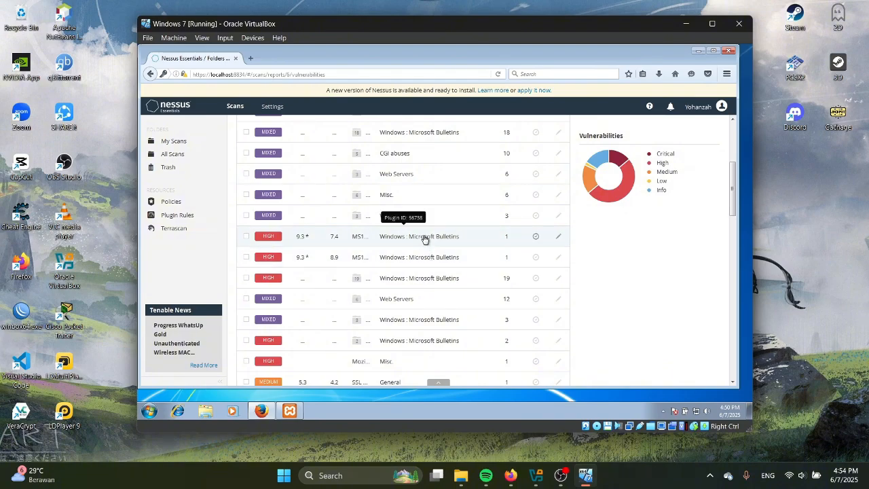
scroll(425, 239, down, 4)
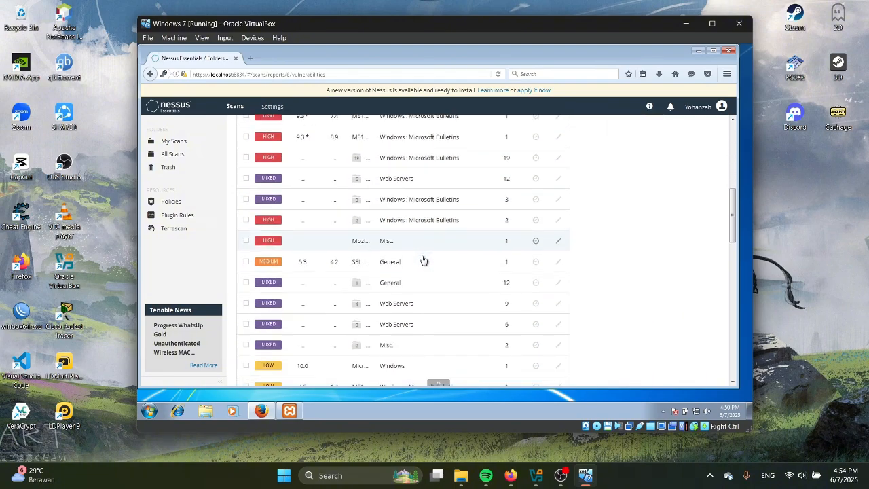
scroll(306, 237, down, 5)
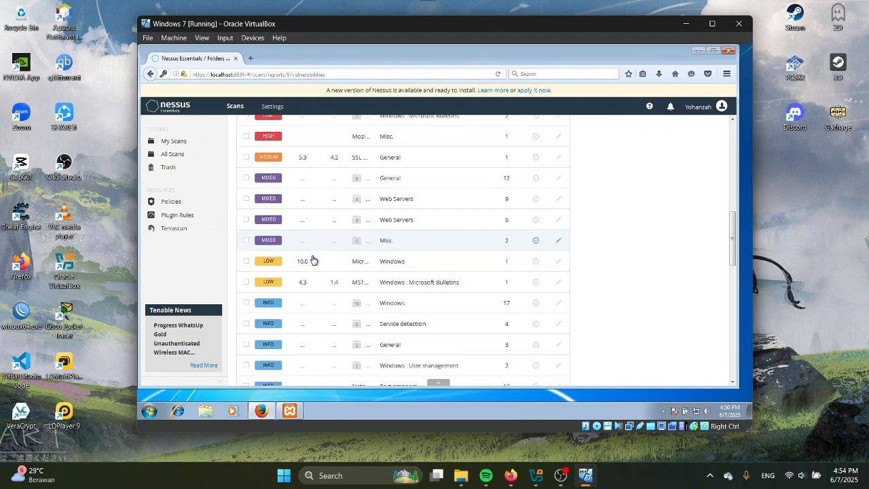
scroll(316, 261, down, 5)
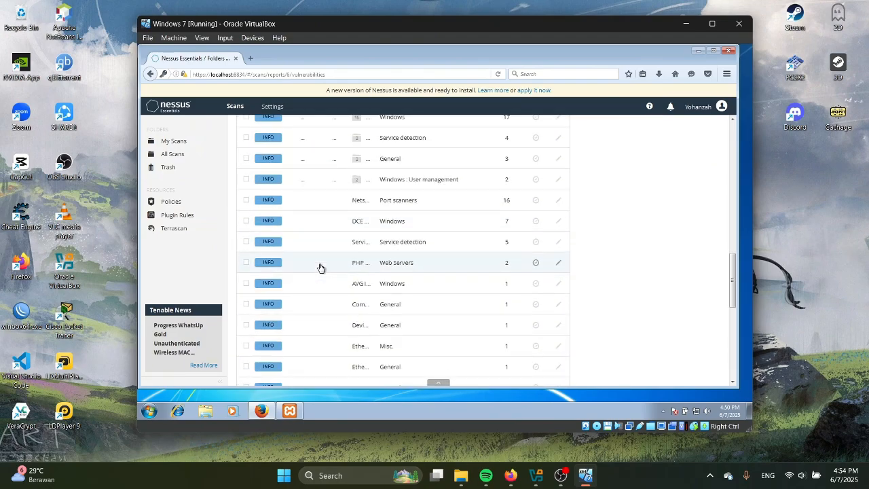
scroll(321, 267, up, 8)
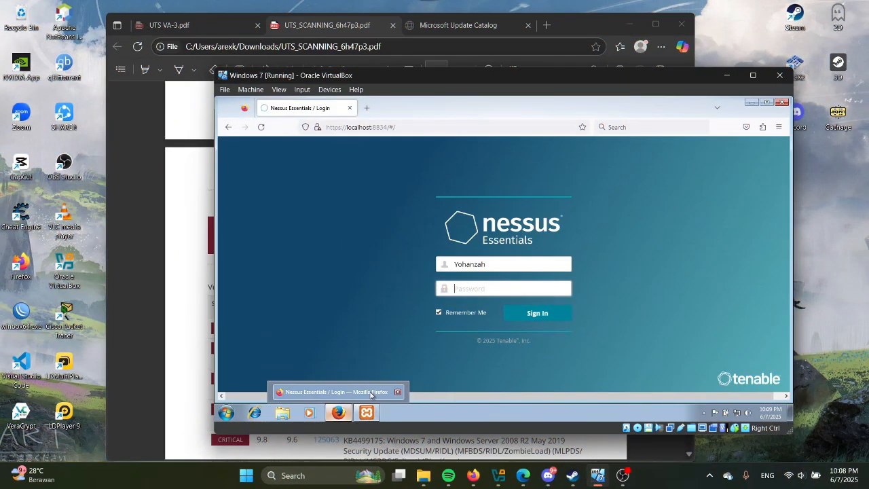
Sign in to Nessus with the account password and decline saving the login
text(********)
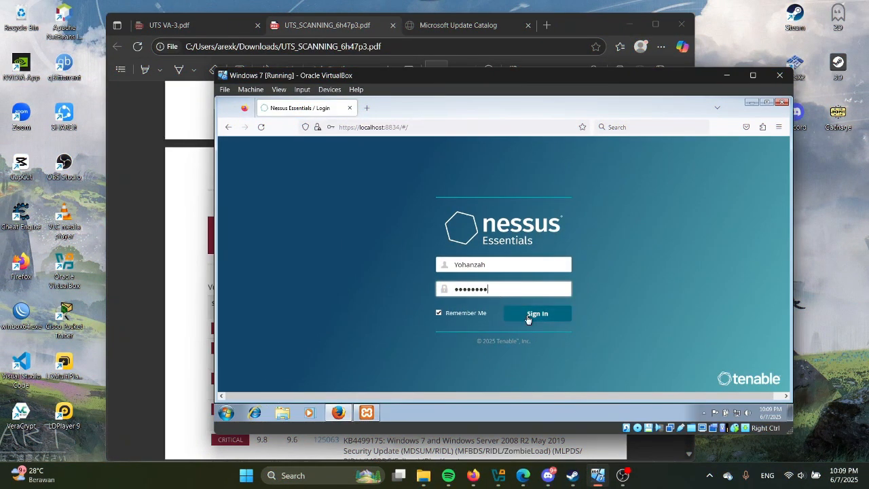
click(528, 316)
click(520, 202)
click(577, 360)
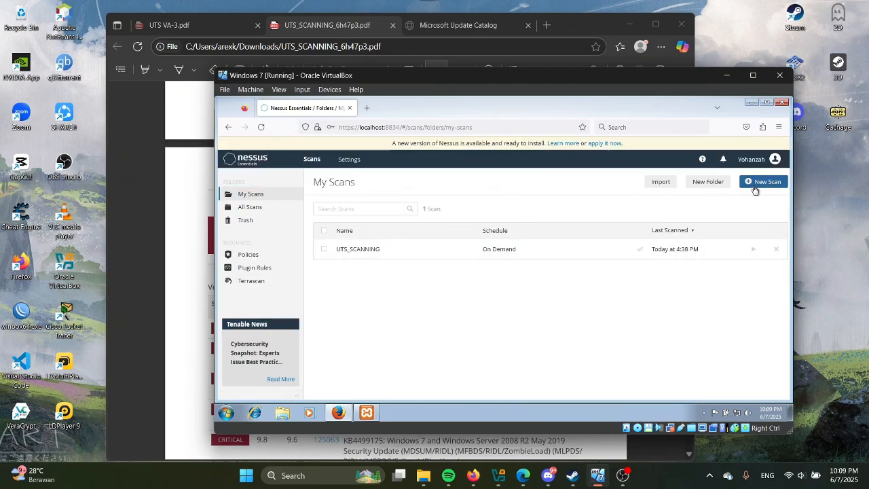
Create a new Advanced Scan named UTS_ScanningKedua and enter its targets
click(754, 187)
click(576, 348)
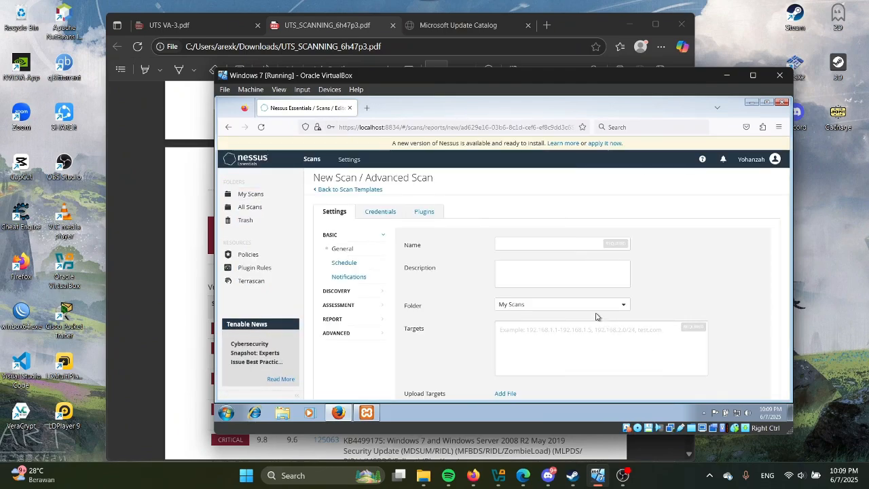
click(550, 248)
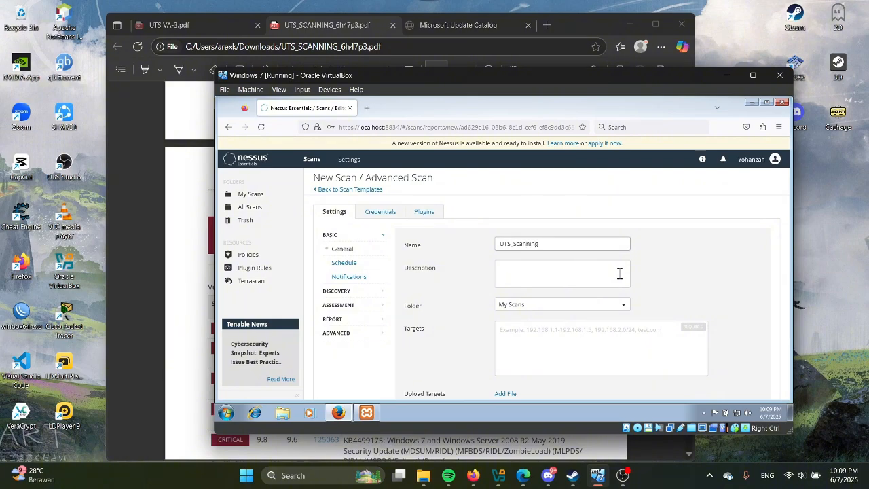
text(UTS_ScanningKedua)
click(619, 274)
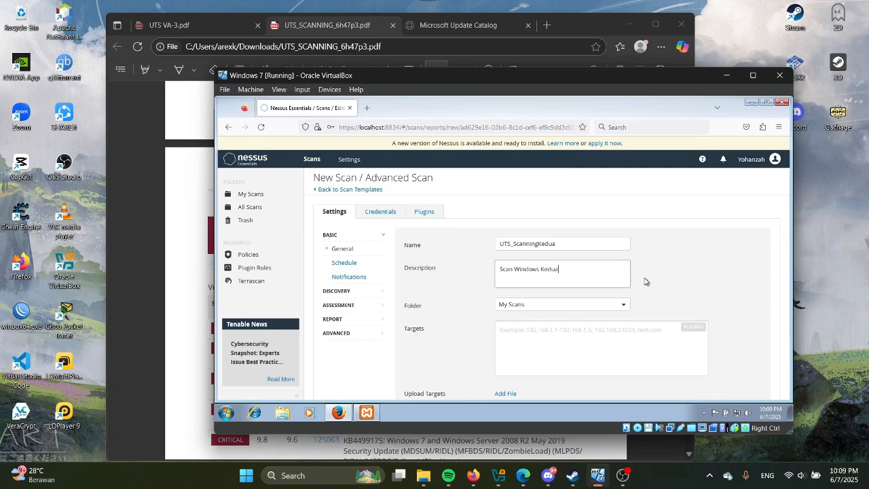
click(588, 350)
text(18)
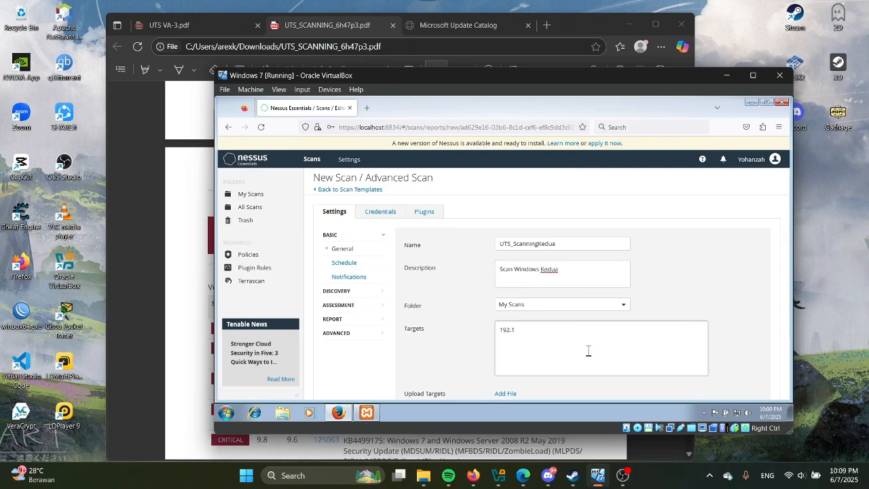
Add a Windows credential with the account's username and password, retyping the password
click(380, 211)
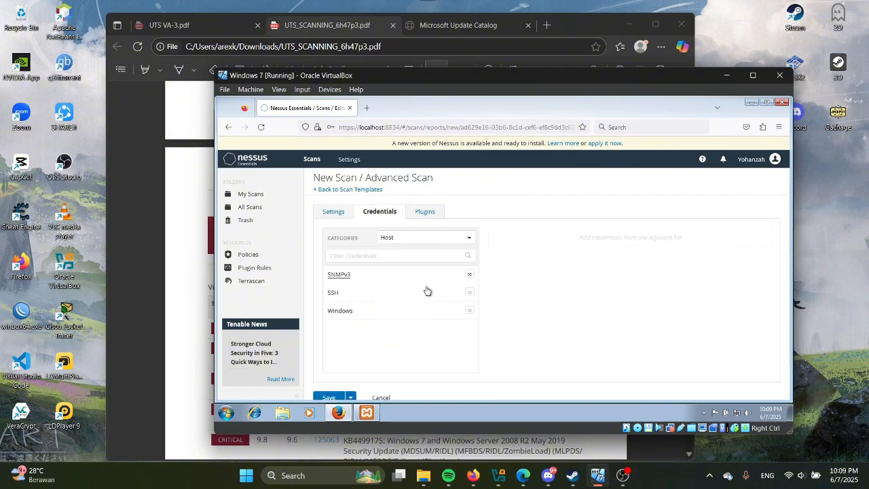
click(420, 310)
scroll(665, 274, down, 2)
click(664, 237)
text(N)
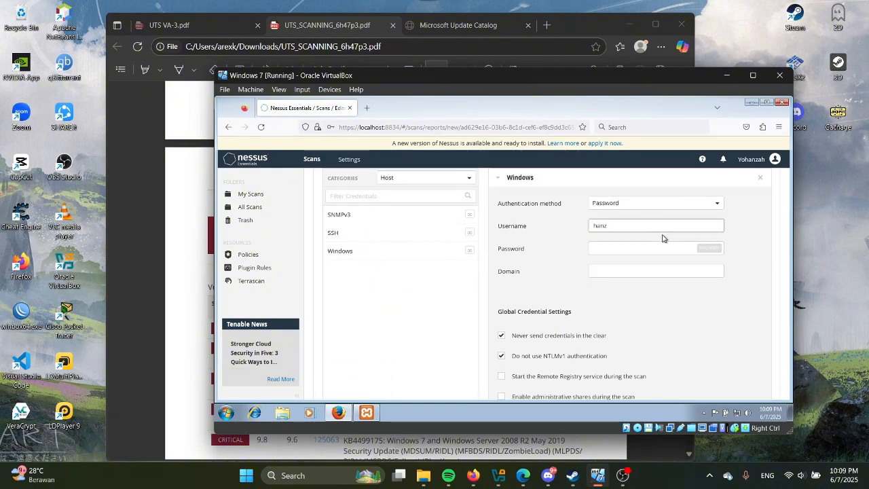
click(660, 249)
text(h)
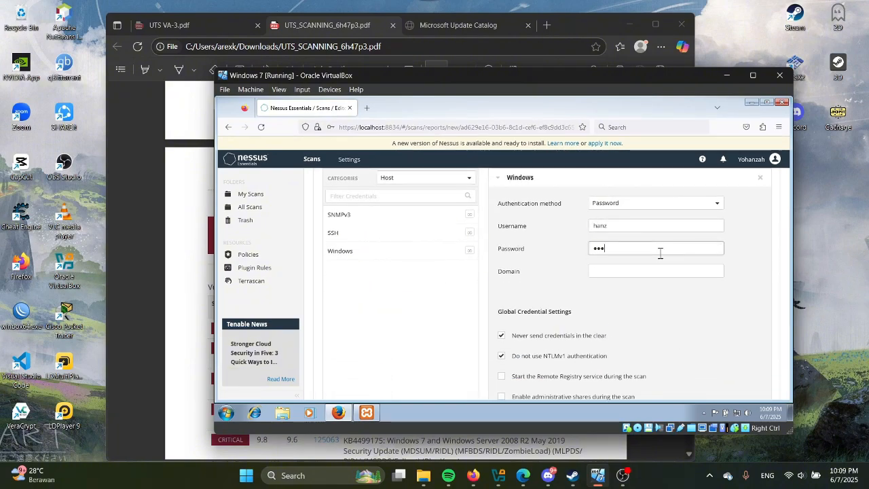
text(•••••••)
drag(660, 253, 554, 258)
key(BackSpace)
text(•)
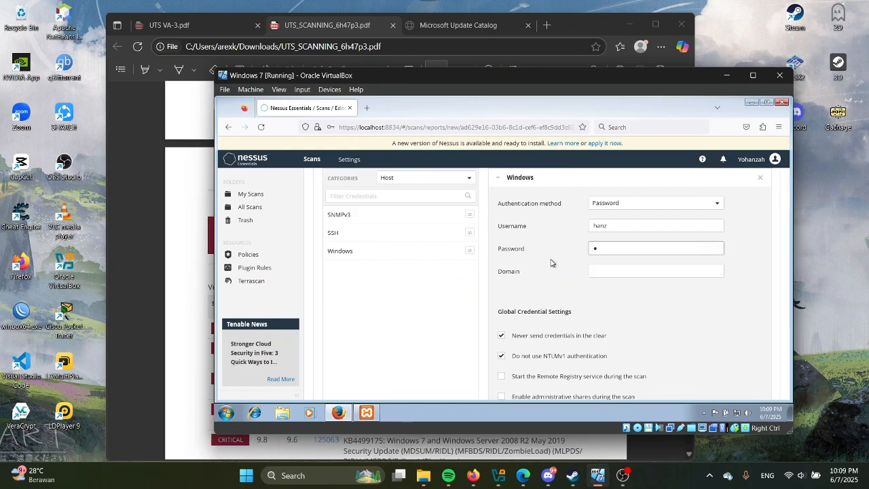
Check the Plugins tab and save the UTS_ScanningKedua scan
scroll(537, 306, down, 2)
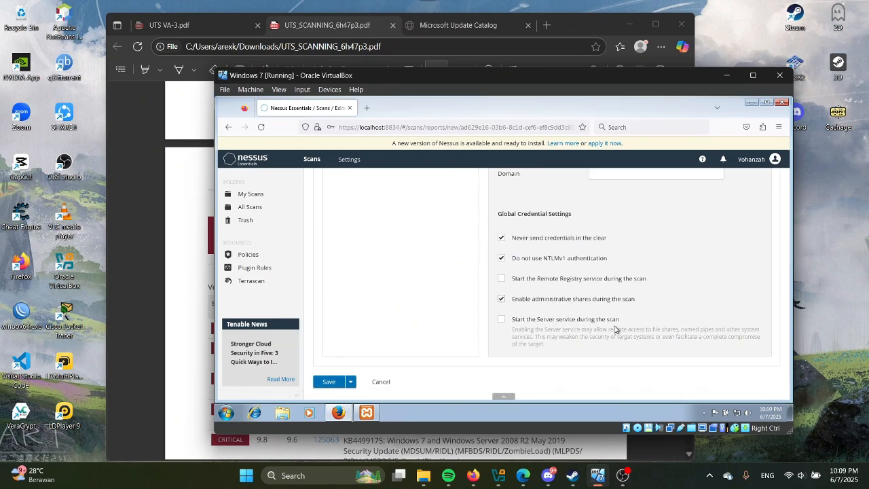
scroll(597, 313, up, 4)
click(429, 204)
click(494, 248)
scroll(489, 250, down, 2)
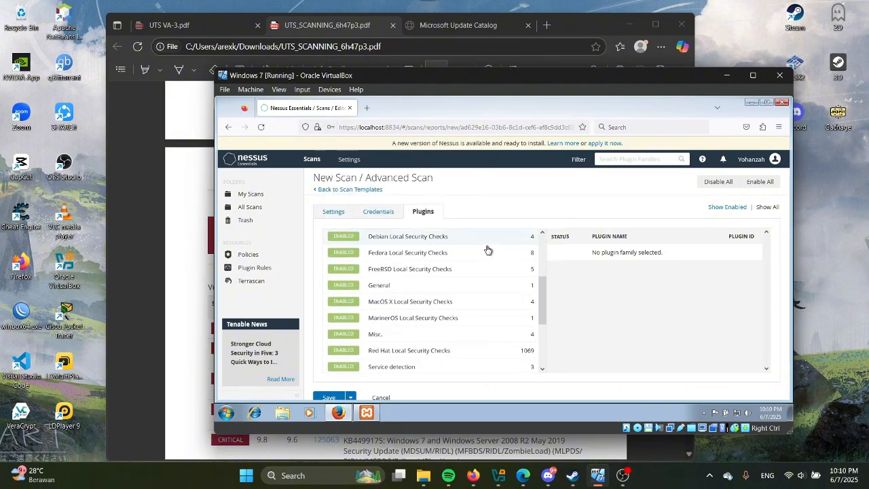
scroll(487, 250, down, 4)
click(331, 366)
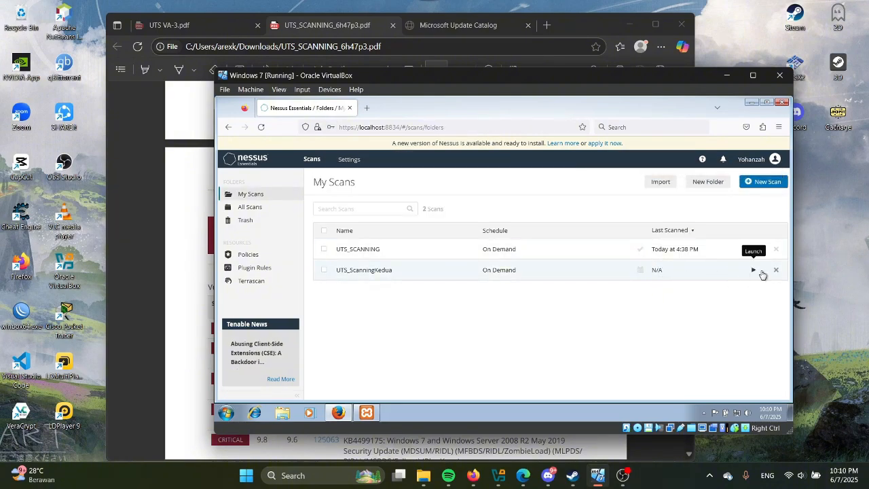
Launch UTS_ScanningKedua, then view the completed report's 48 vulnerabilities for host 192.168.1.11
click(761, 271)
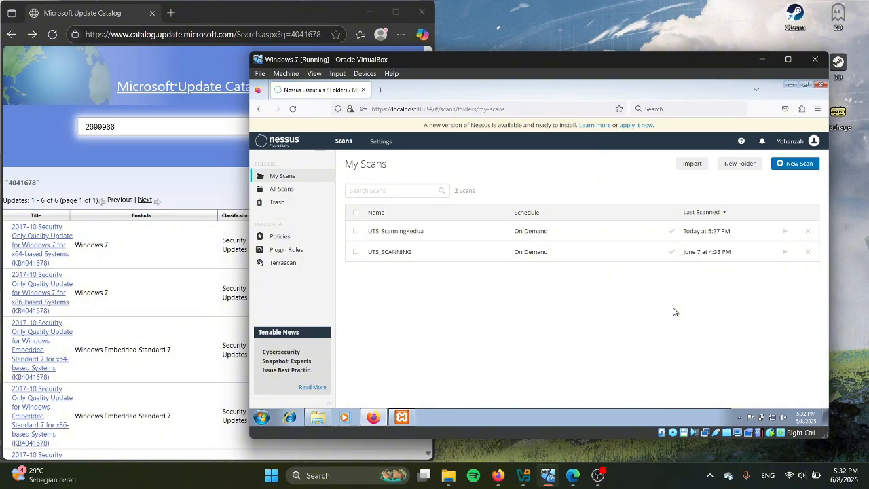
click(641, 233)
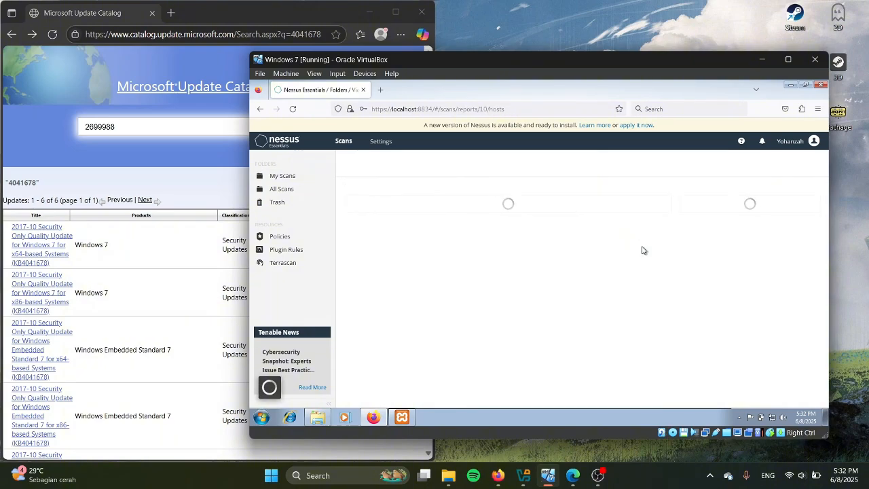
mouse_move(463, 260)
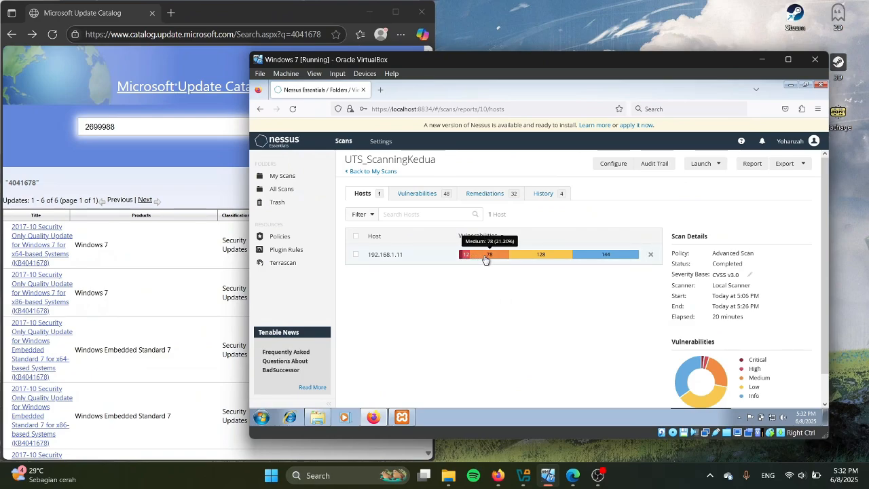
click(524, 261)
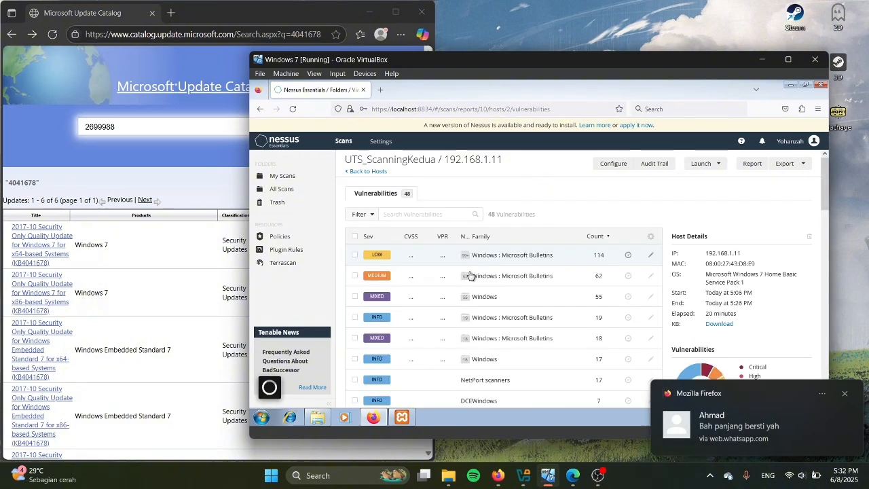
scroll(518, 284, down, 1)
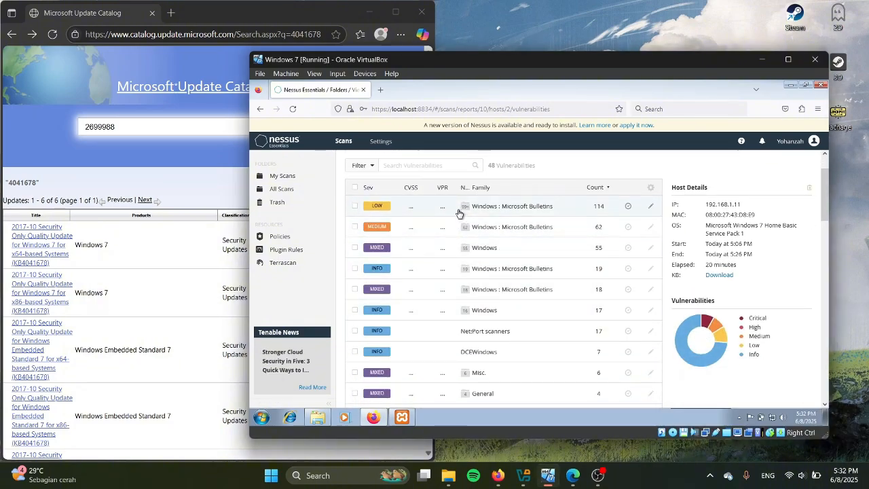
scroll(445, 226, up, 1)
scroll(443, 227, up, 1)
Look through Edge's Downloads list beside the KB4041678 Update Catalog page, then return to the VM
click(190, 180)
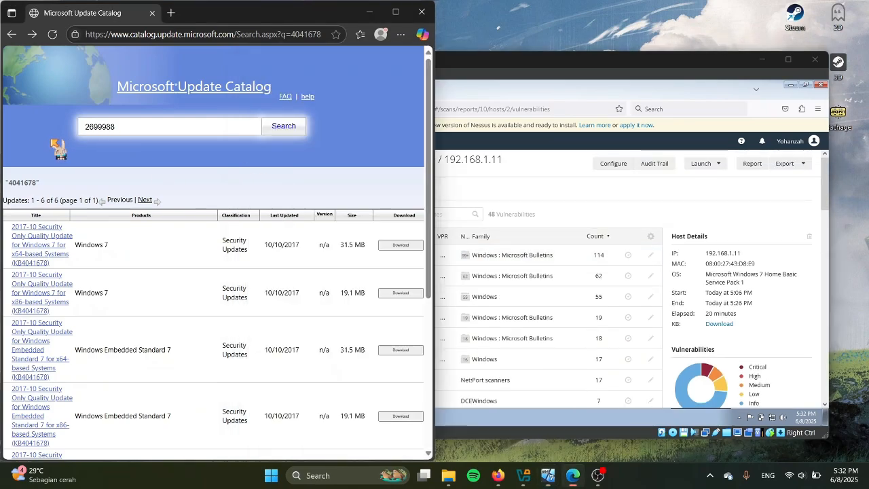
click(559, 192)
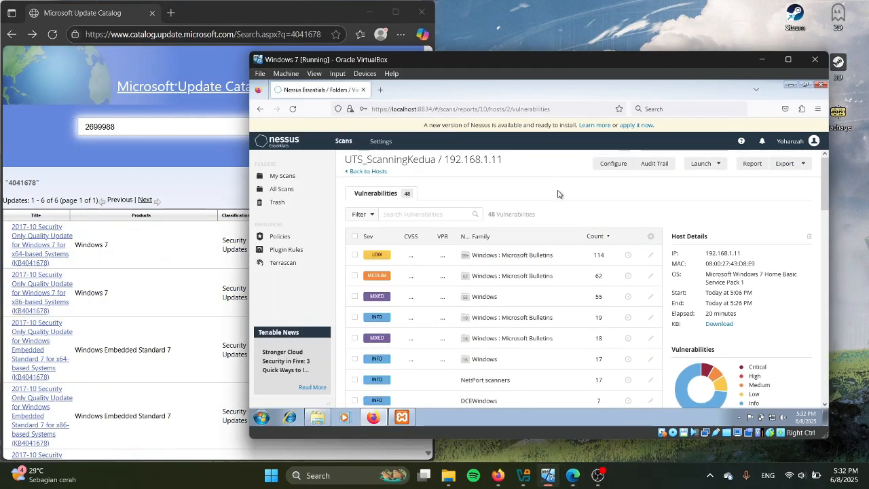
click(36, 113)
click(401, 34)
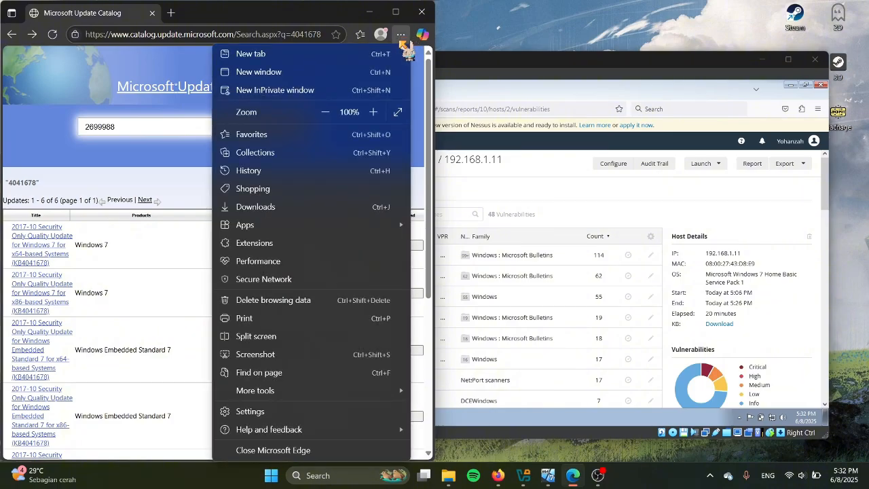
click(275, 206)
scroll(281, 170, down, 5)
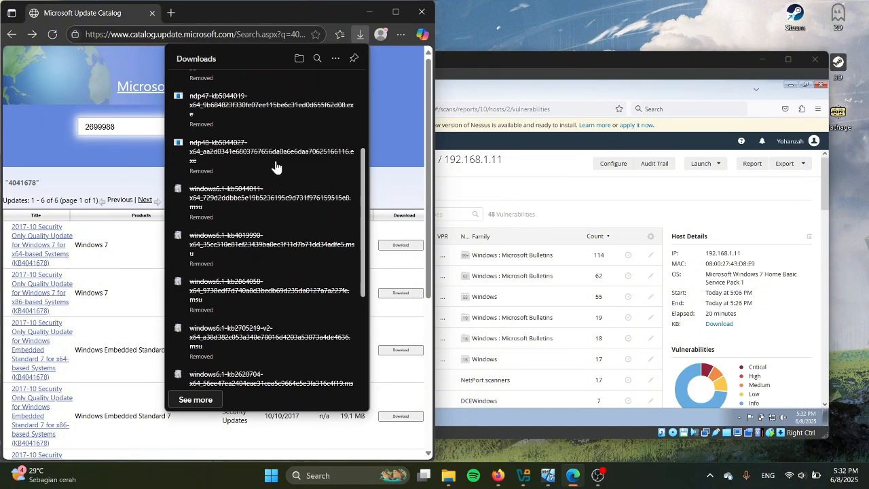
scroll(265, 297, up, 1)
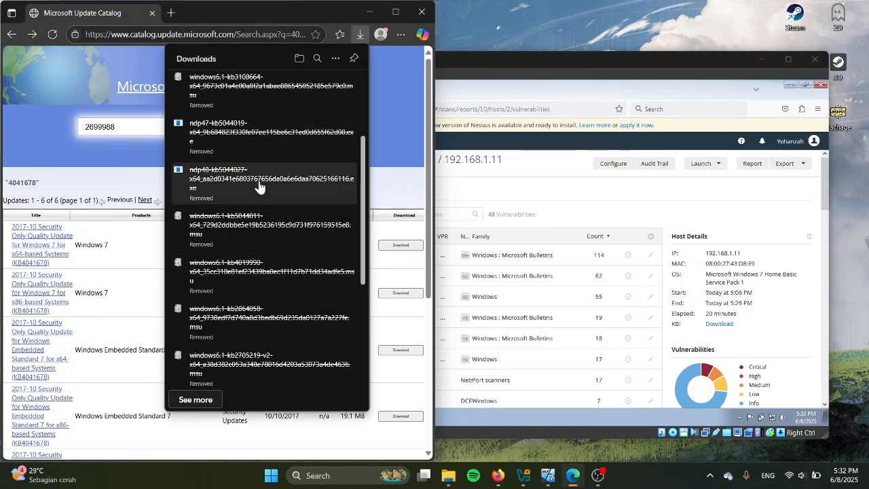
click(374, 160)
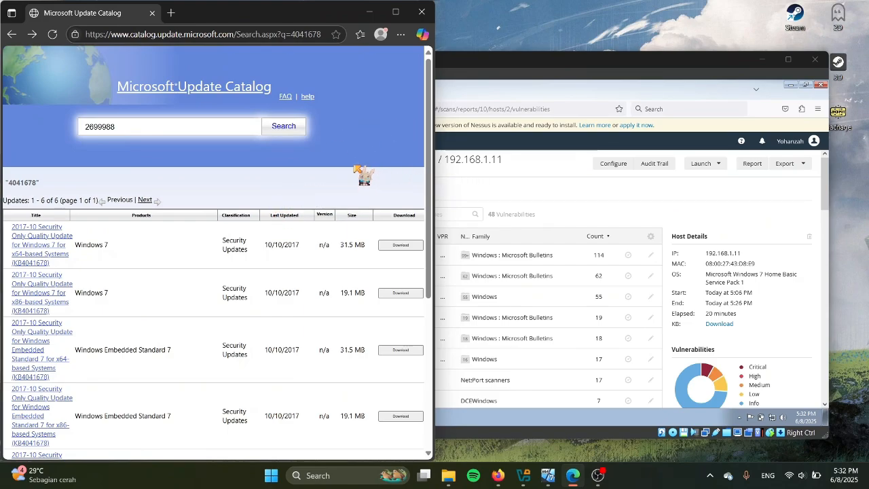
click(505, 198)
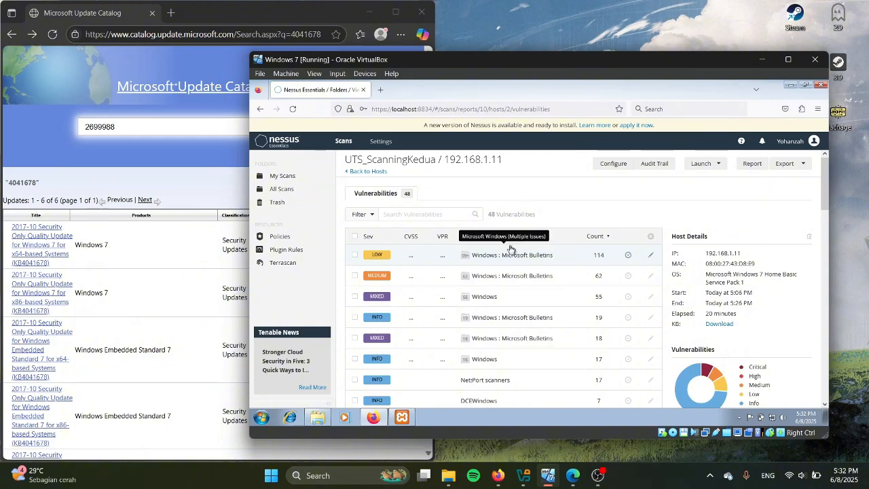
Open the 18-item Windows : Microsoft Bulletins group, headed by critical CVSS 10.0 findings
scroll(512, 248, down, 3)
scroll(520, 265, down, 3)
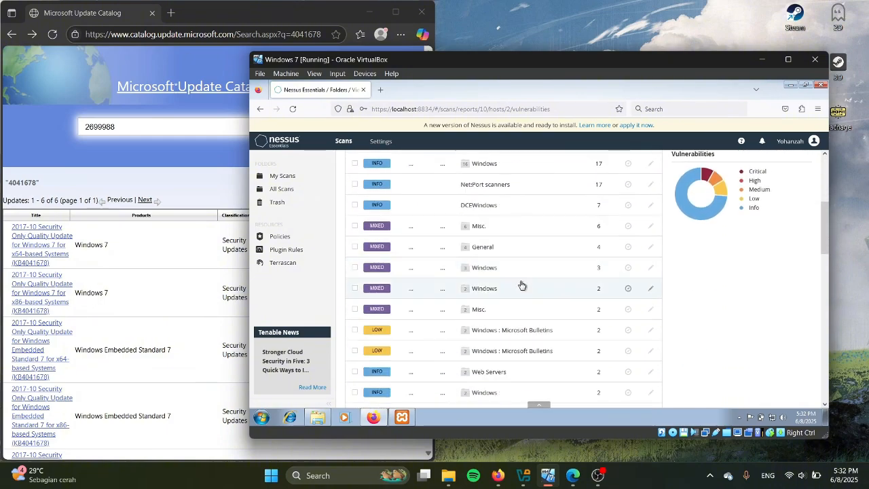
scroll(516, 305, down, 4)
scroll(489, 379, up, 5)
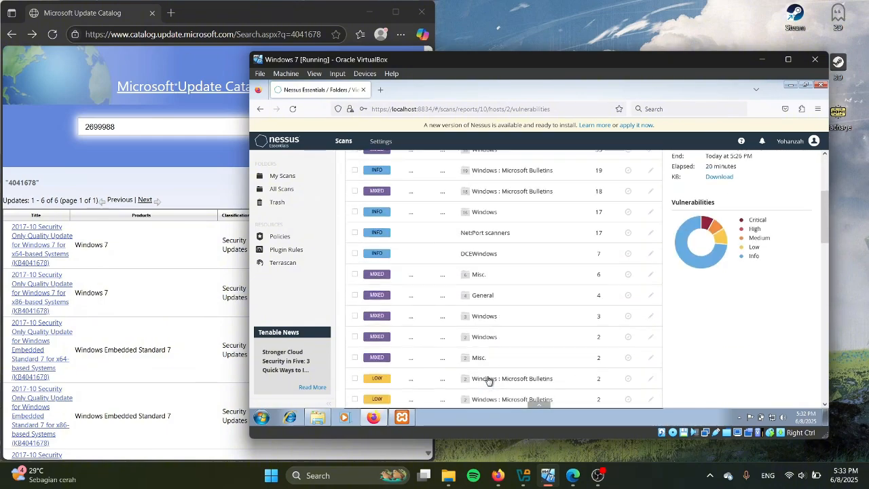
scroll(489, 380, up, 5)
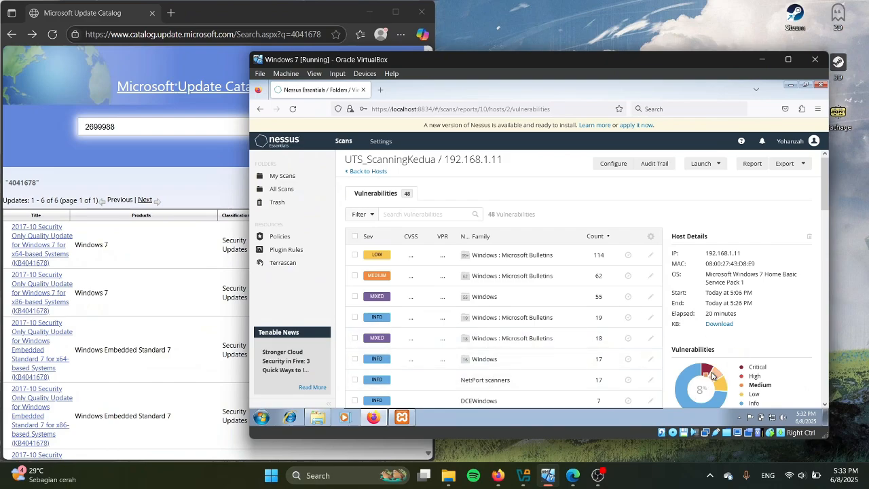
scroll(711, 376, down, 1)
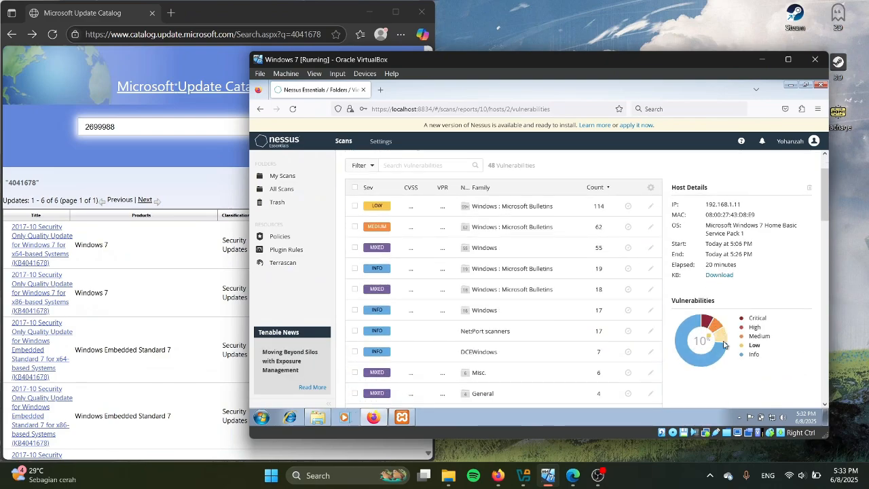
scroll(441, 285, up, 1)
click(562, 316)
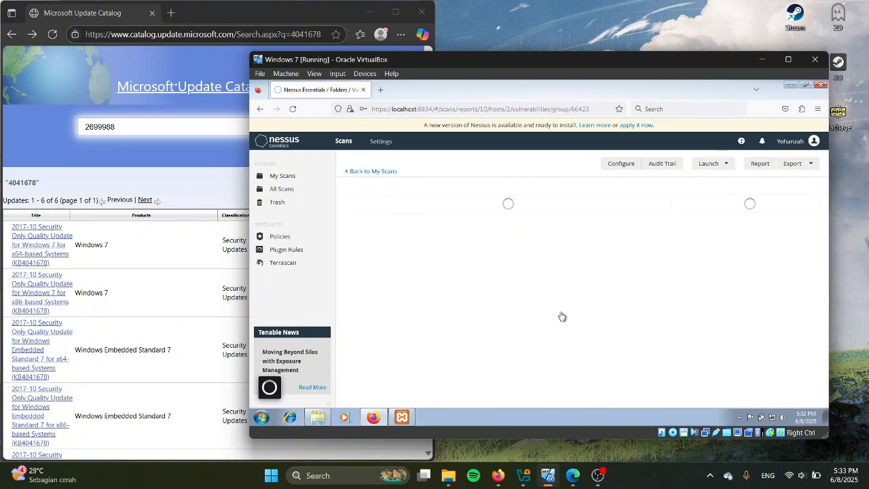
key(alt+Left)
scroll(487, 314, down, 1)
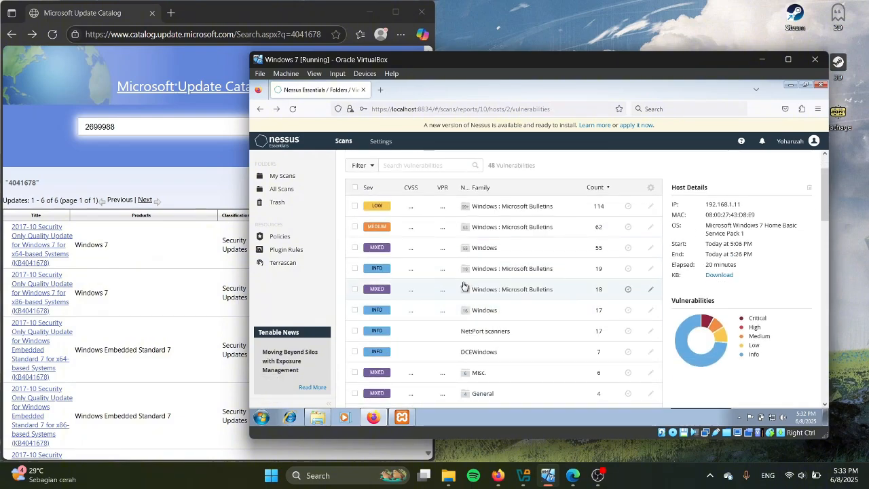
click(464, 286)
scroll(475, 268, down, 1)
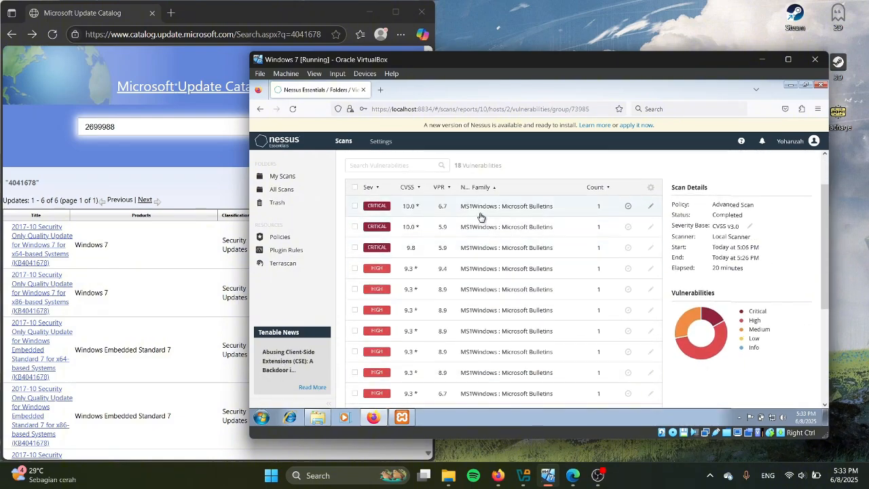